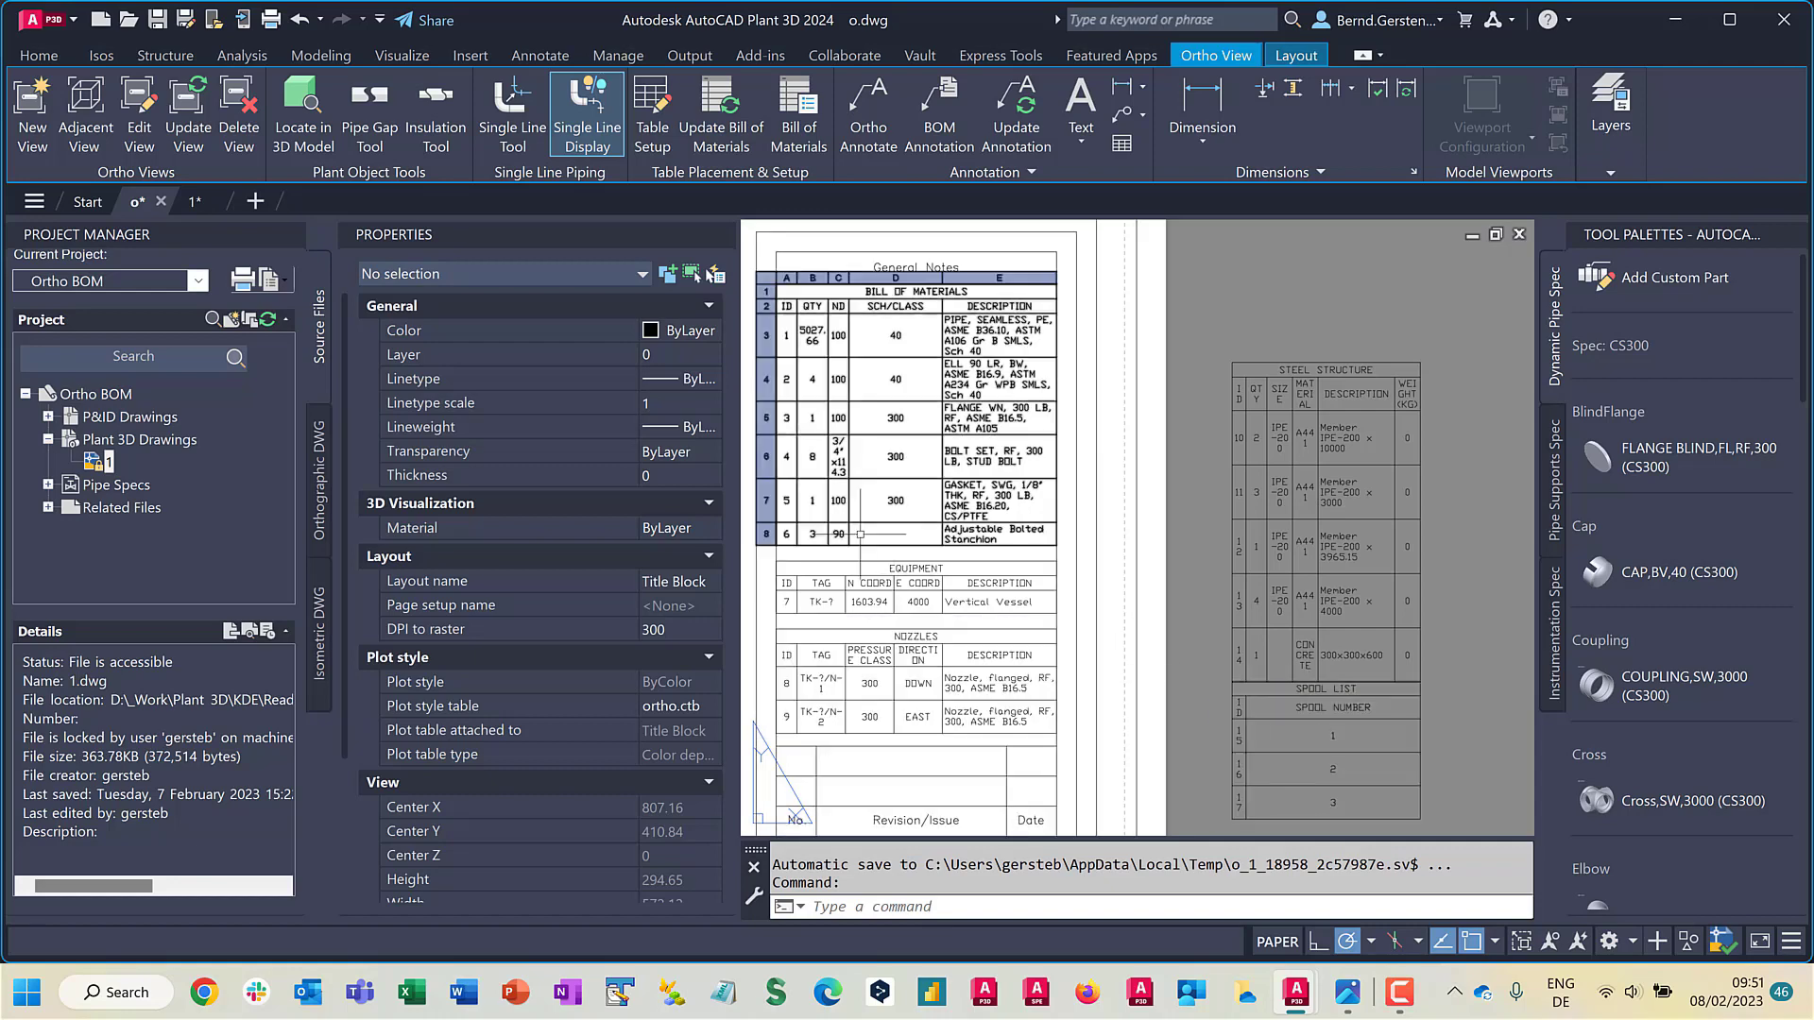
Open Project Setup for the Ortho BOM project and launch the ortho Table Setup.
left_click(81, 394)
right_click(76, 394)
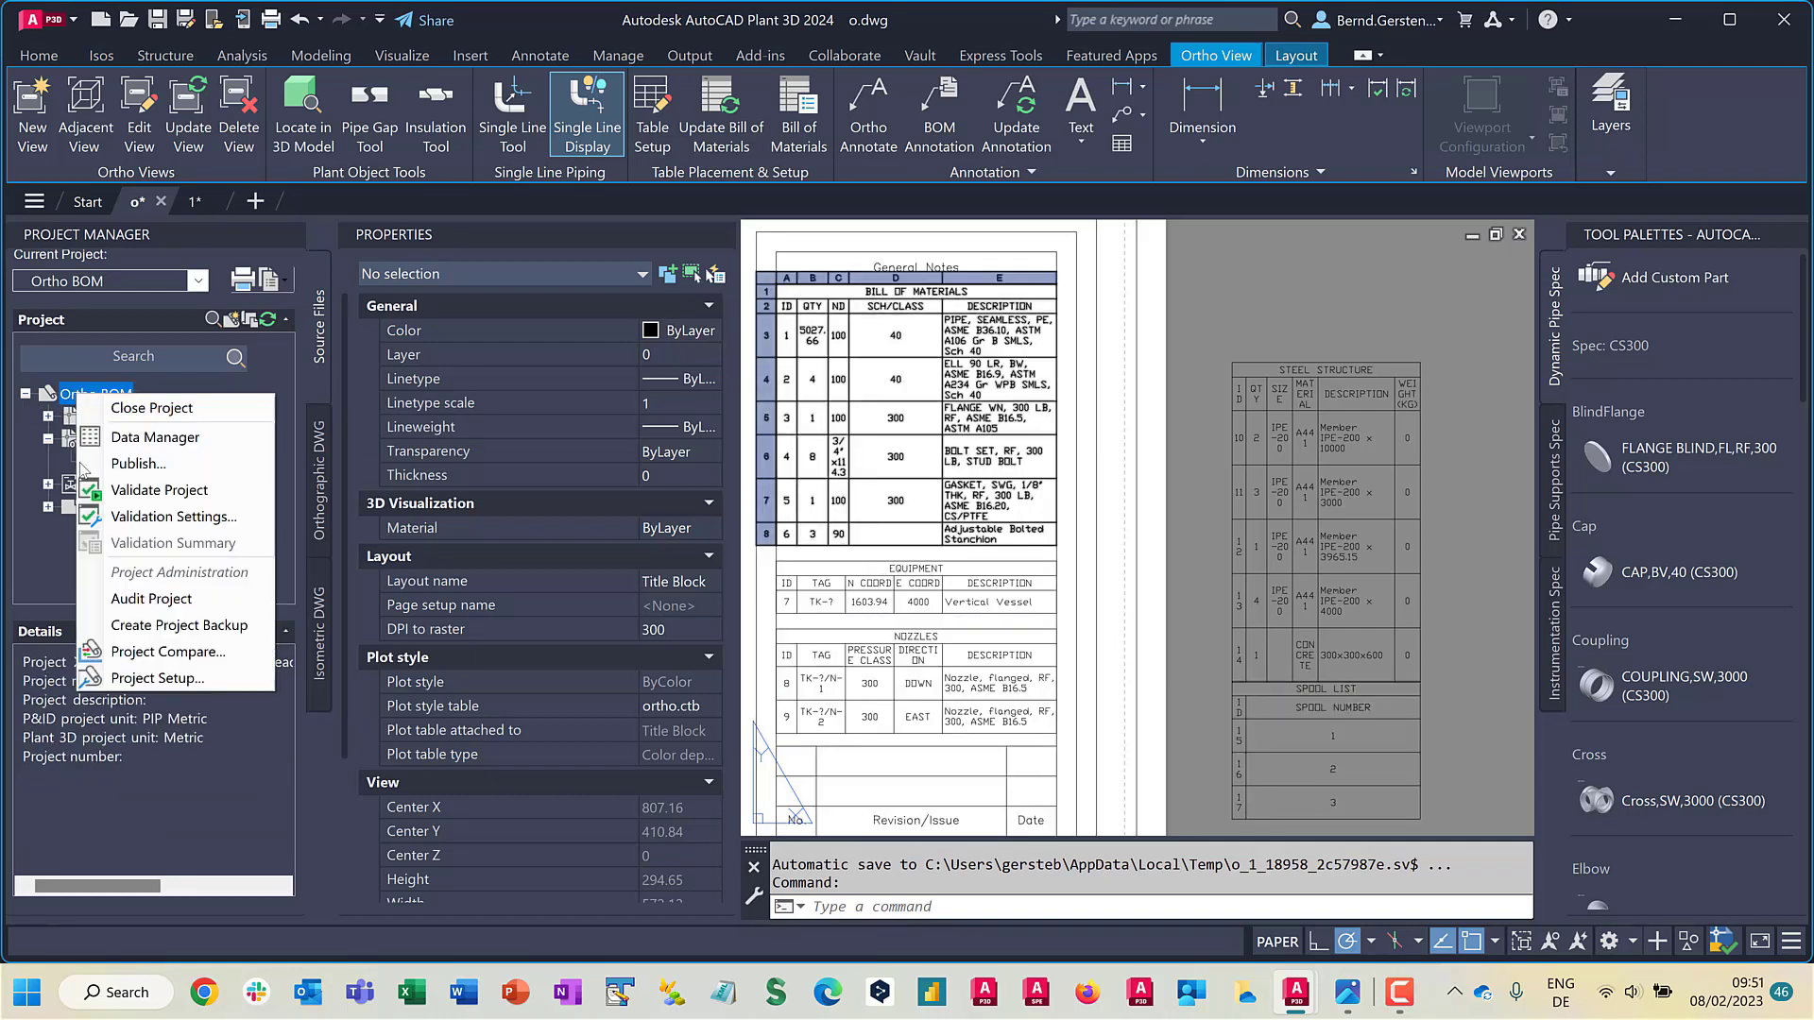
left_click(158, 681)
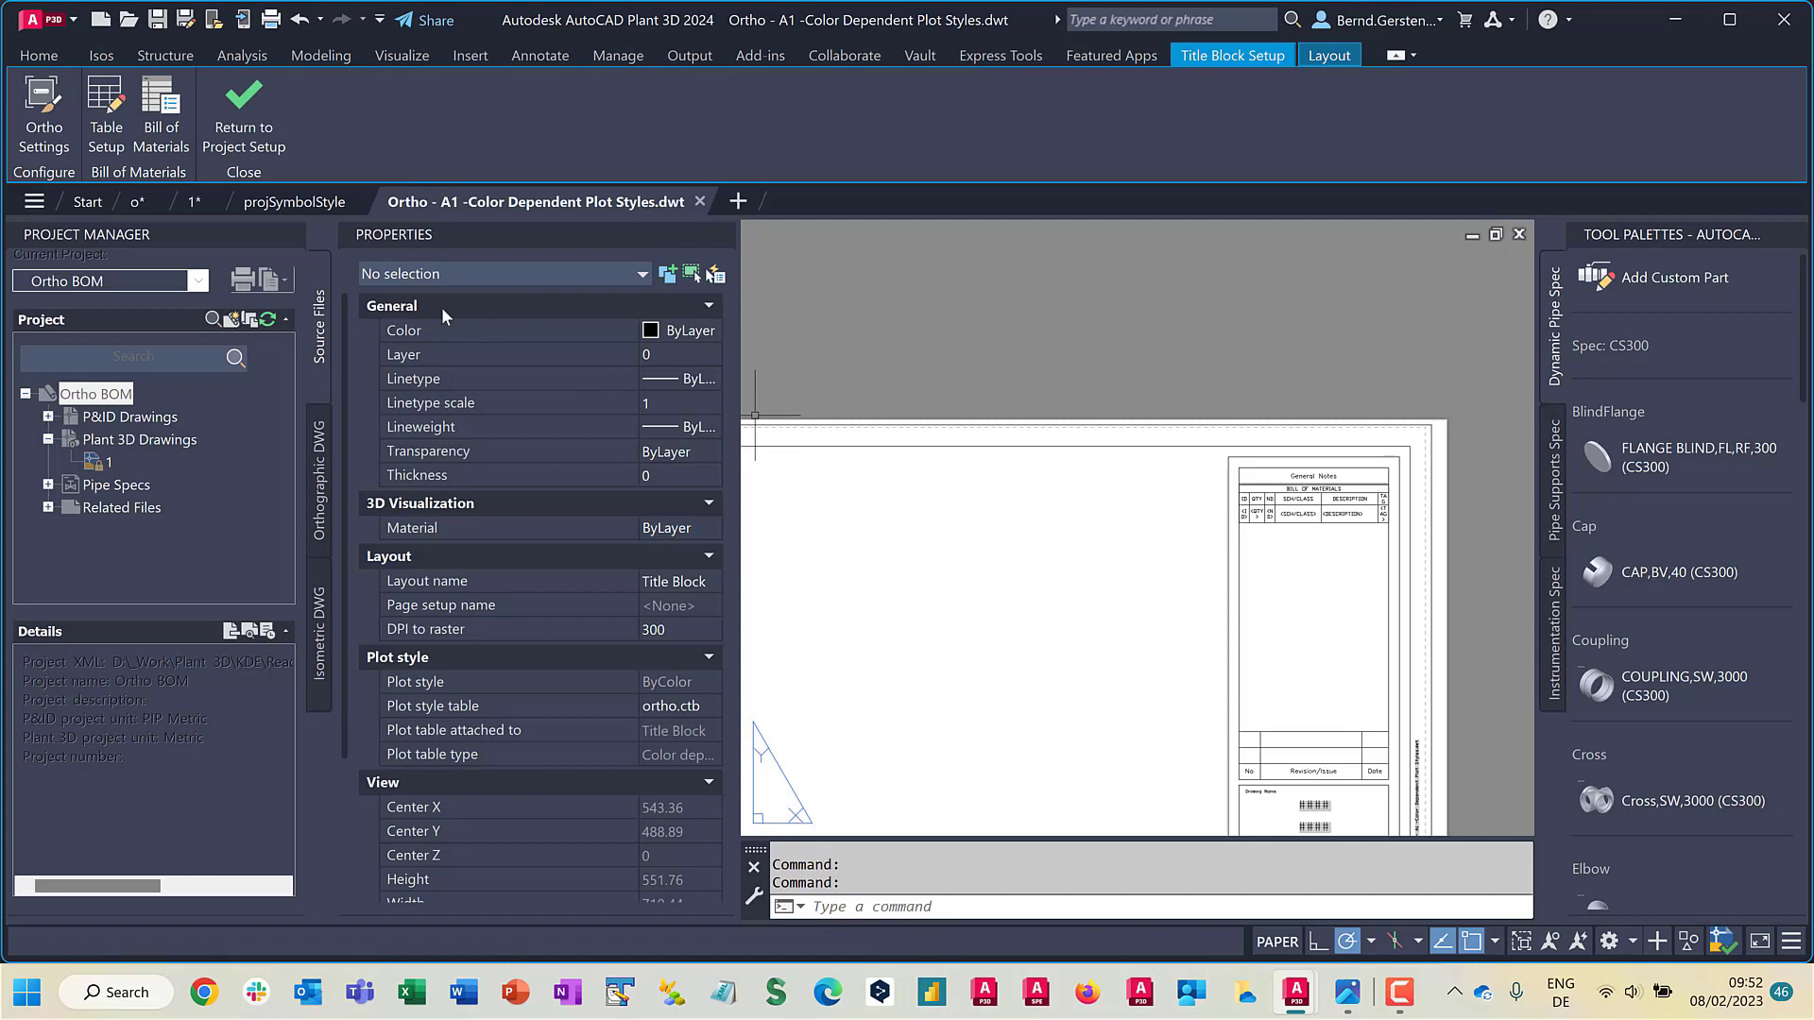
left_click(104, 111)
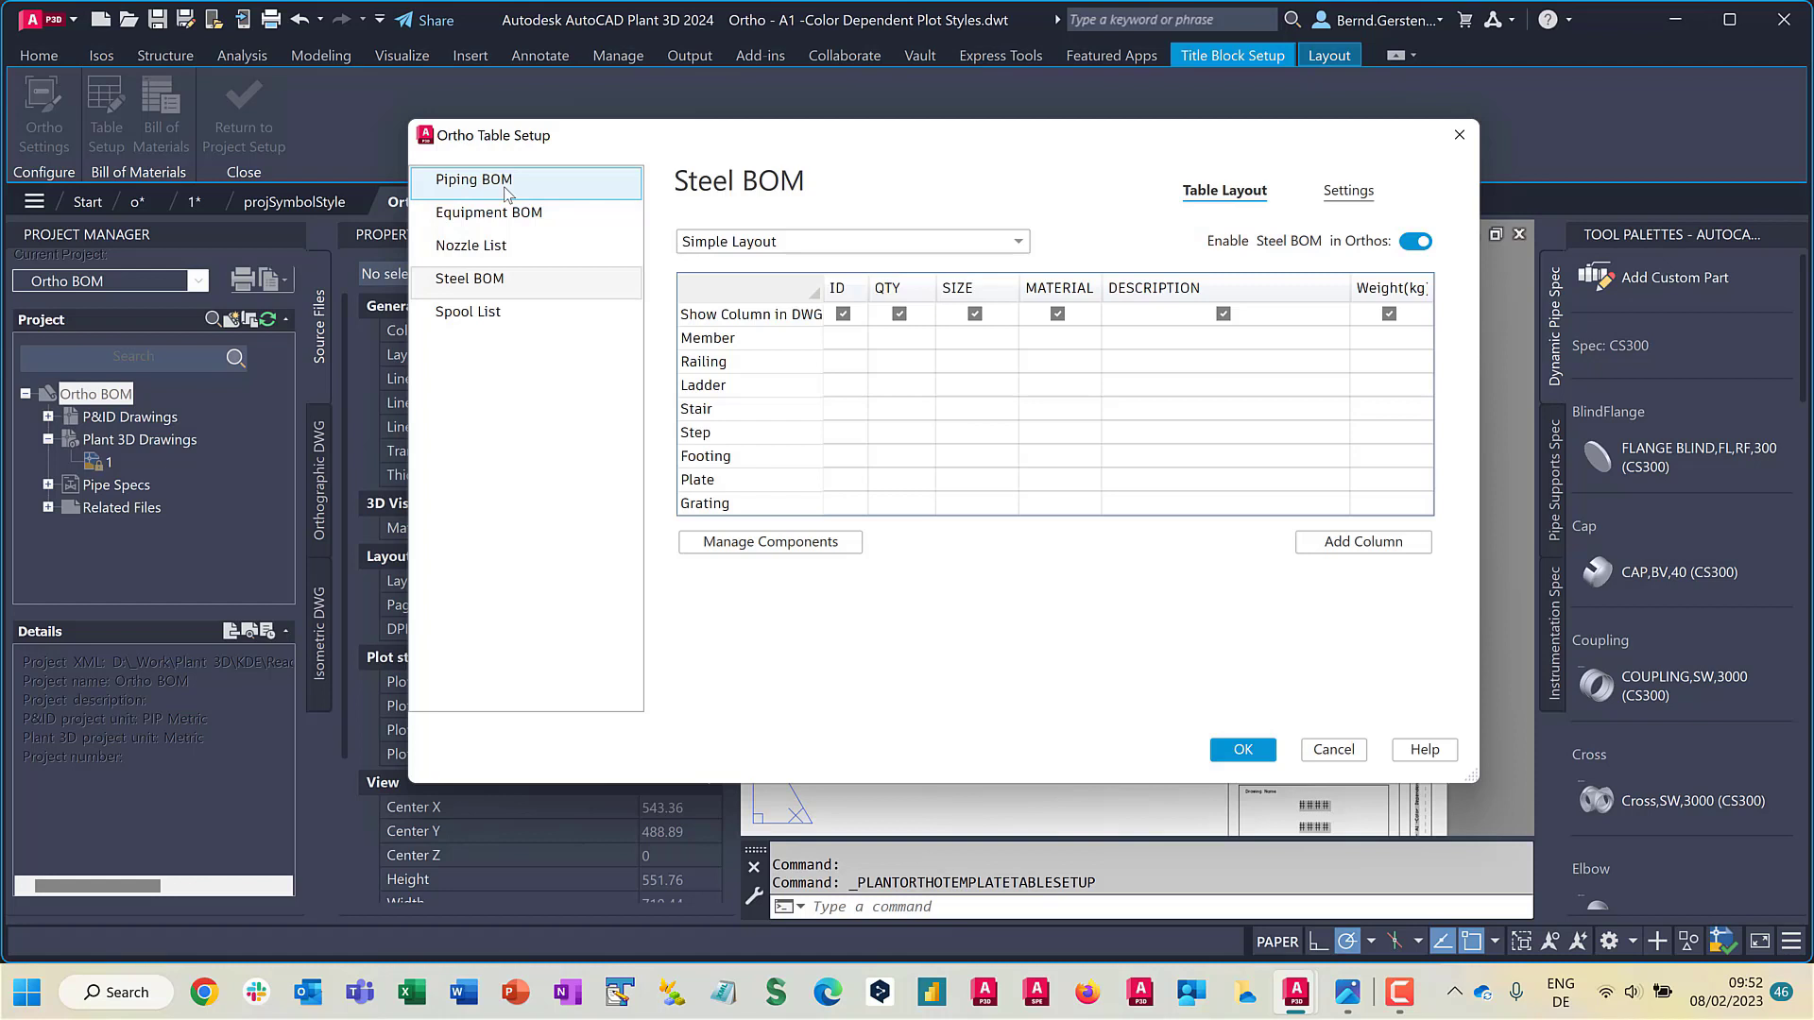
Review the Equipment BOM, Nozzle List, Steel BOM and Spool List layouts, then return to Piping BOM.
left_click(498, 215)
left_click(482, 247)
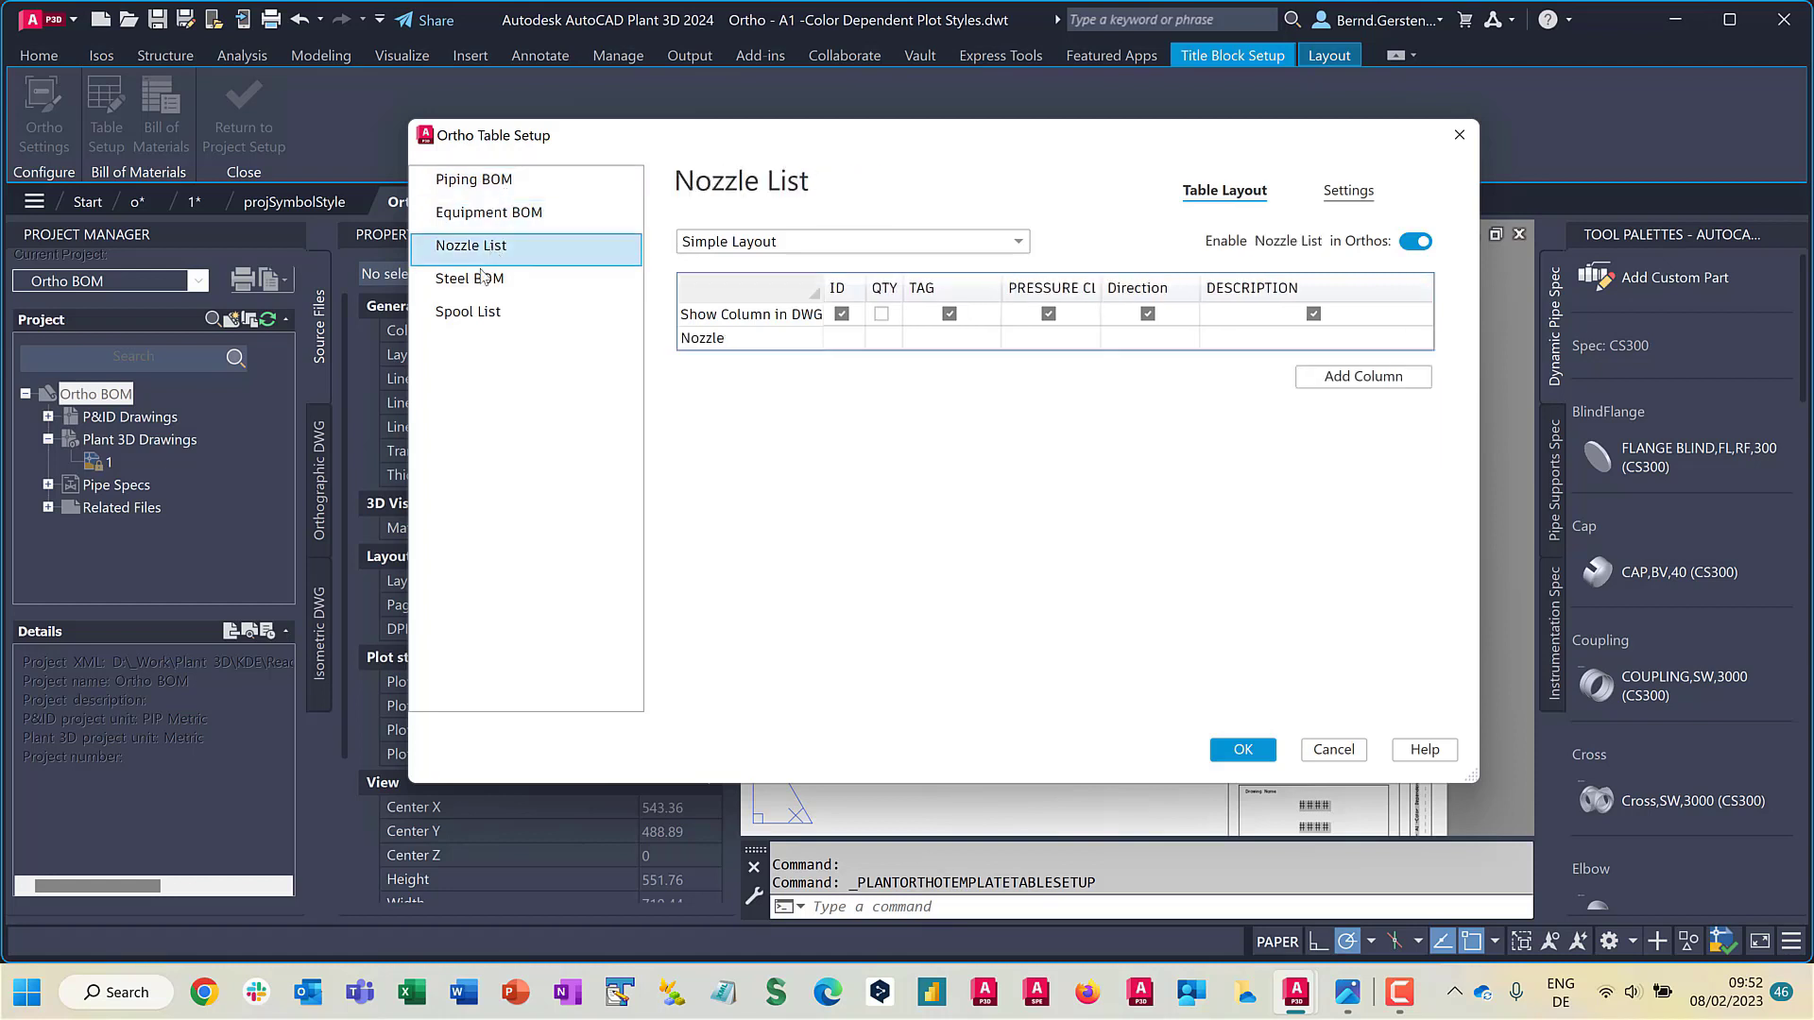
left_click(483, 277)
left_click(476, 322)
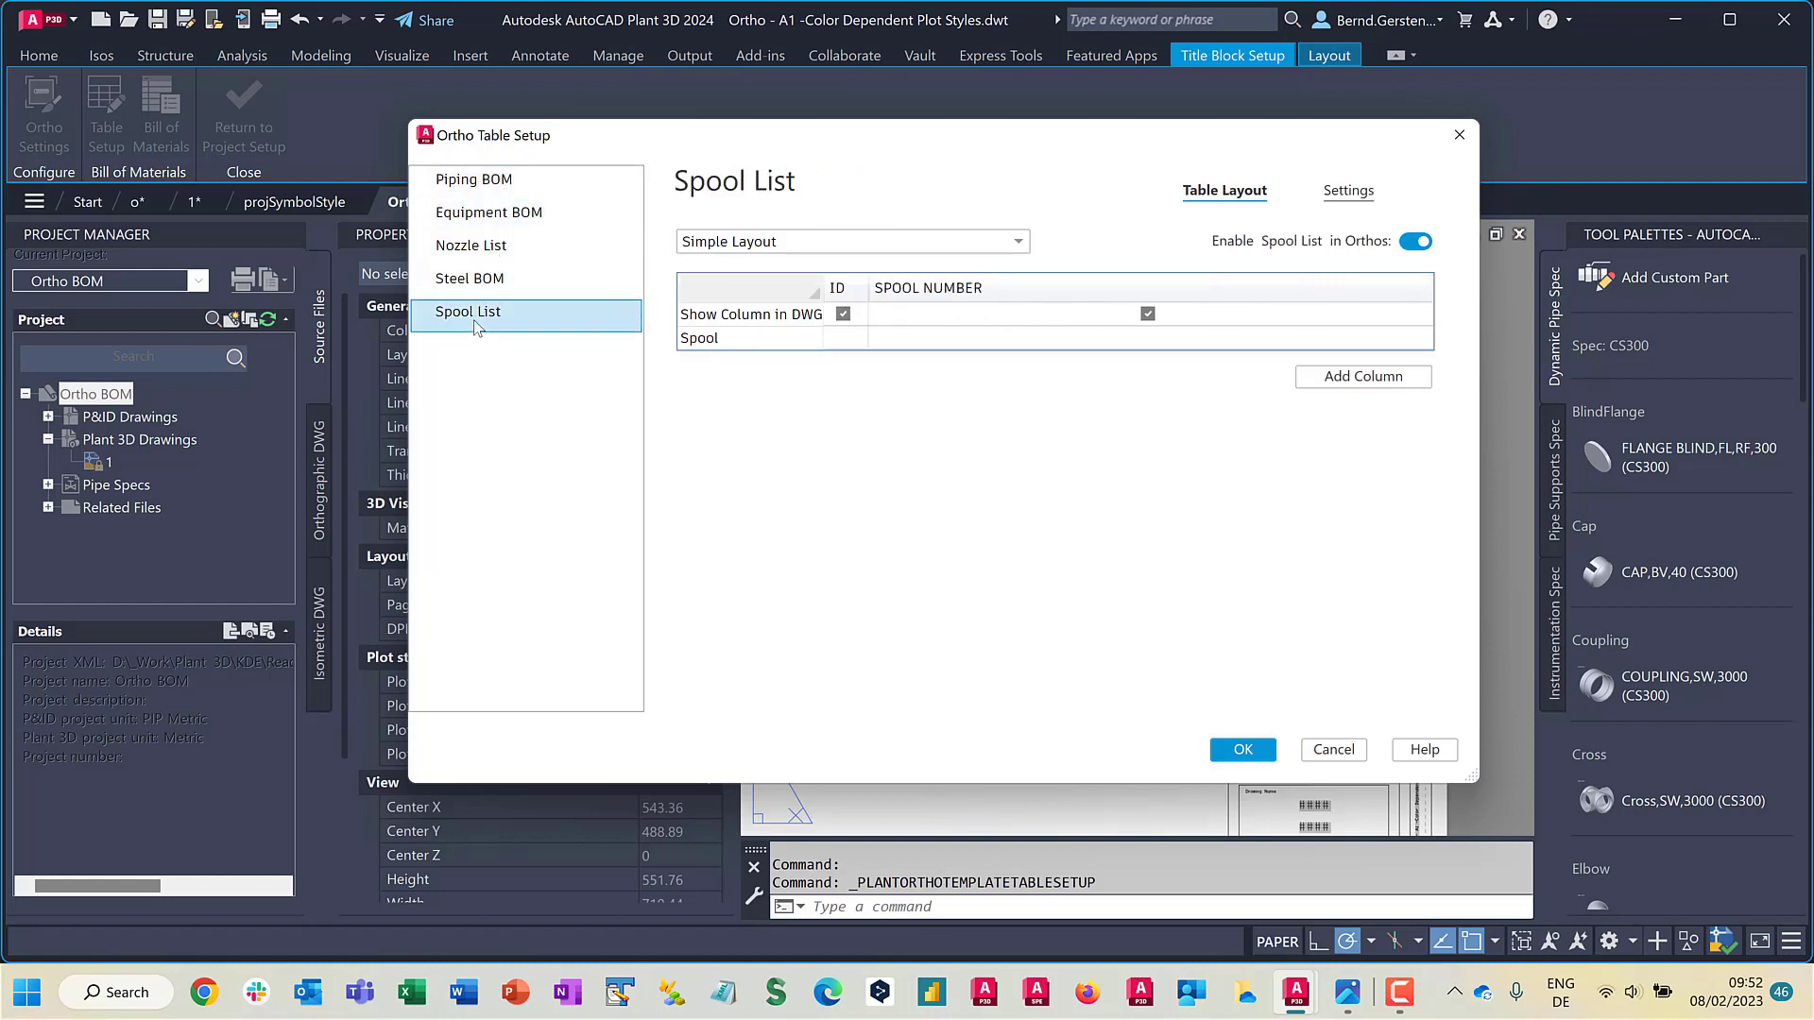
left_click(493, 198)
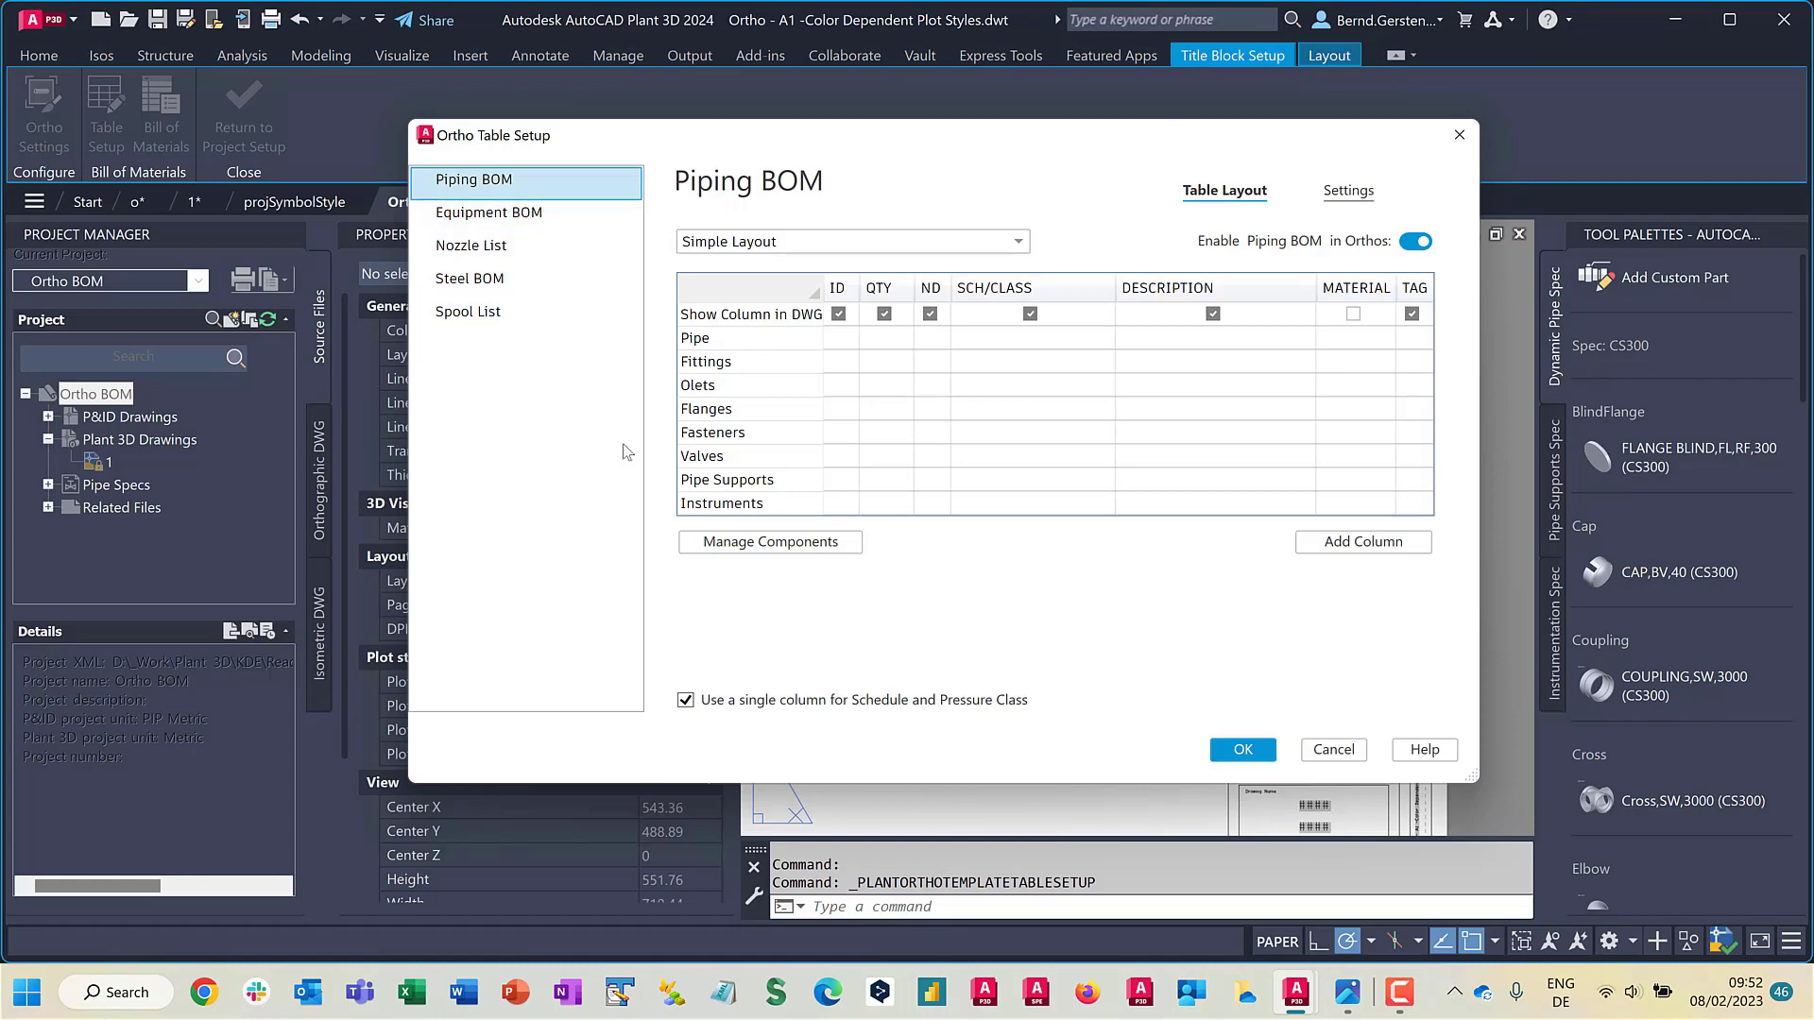
After comparing with the old screenshot, set Piping BOM to Grouped with independent columns and list its components.
key("alt+Tab")
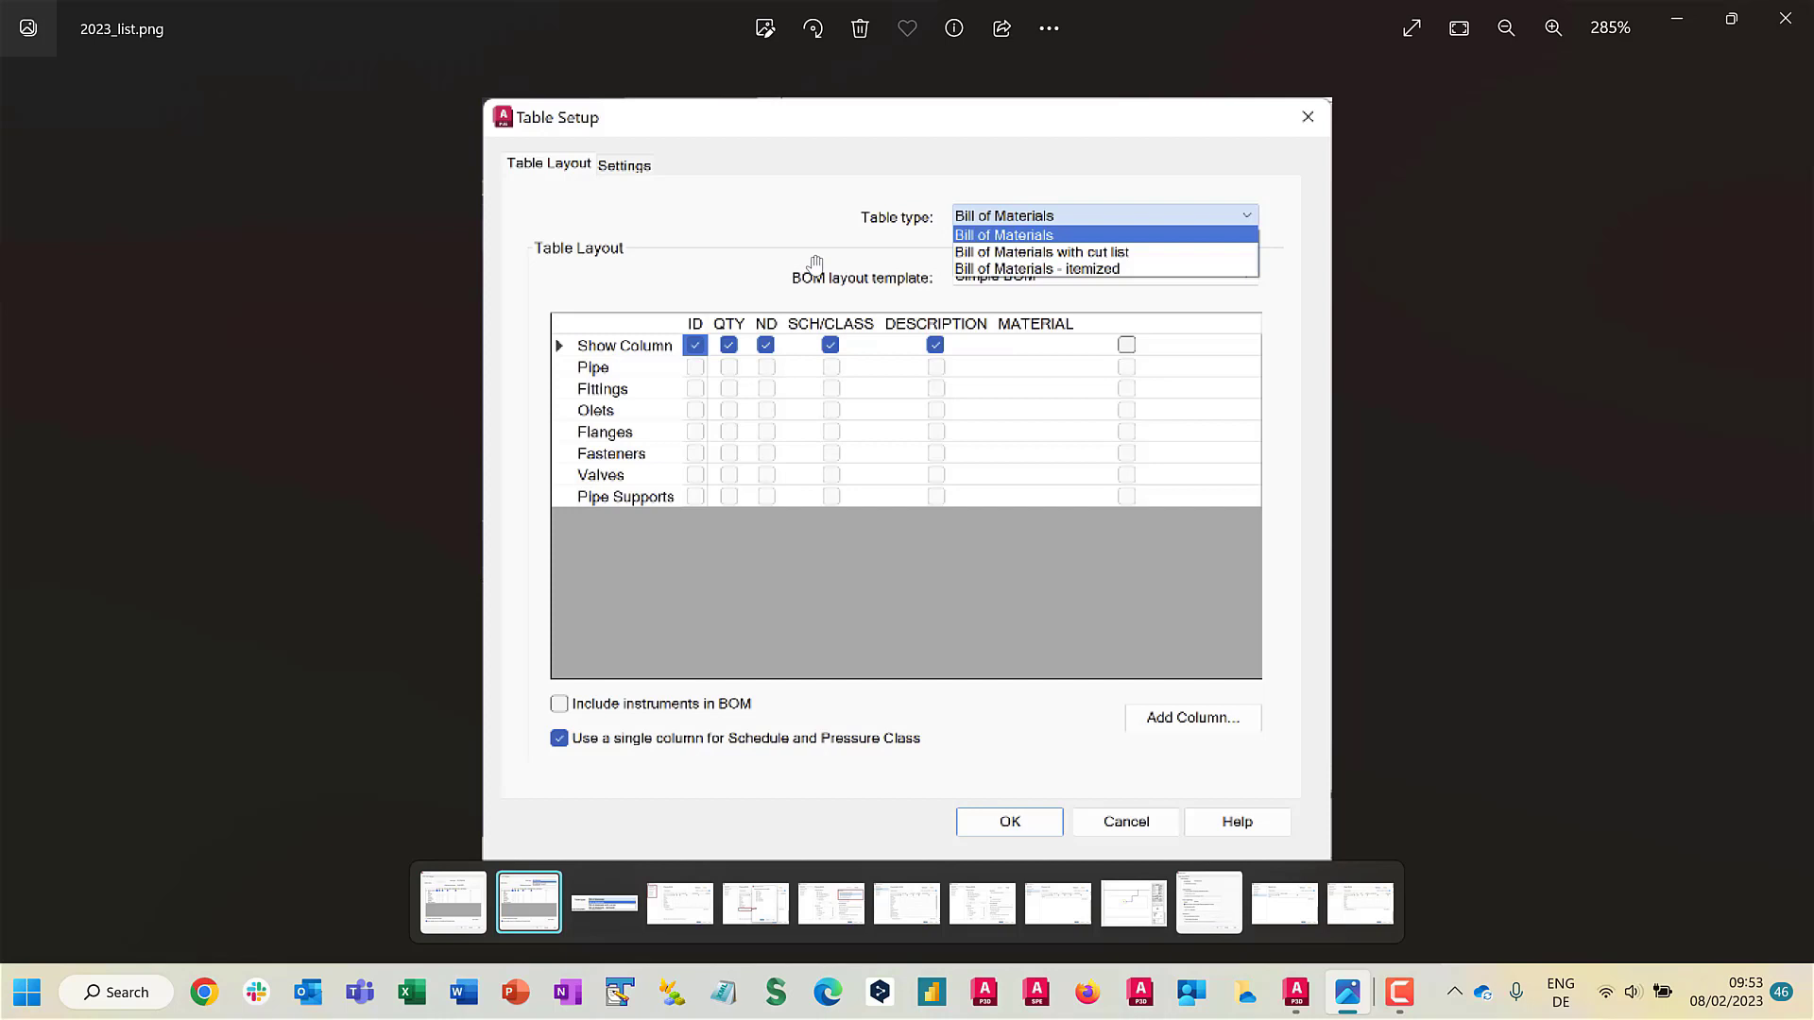
key("alt+Tab")
left_click(860, 246)
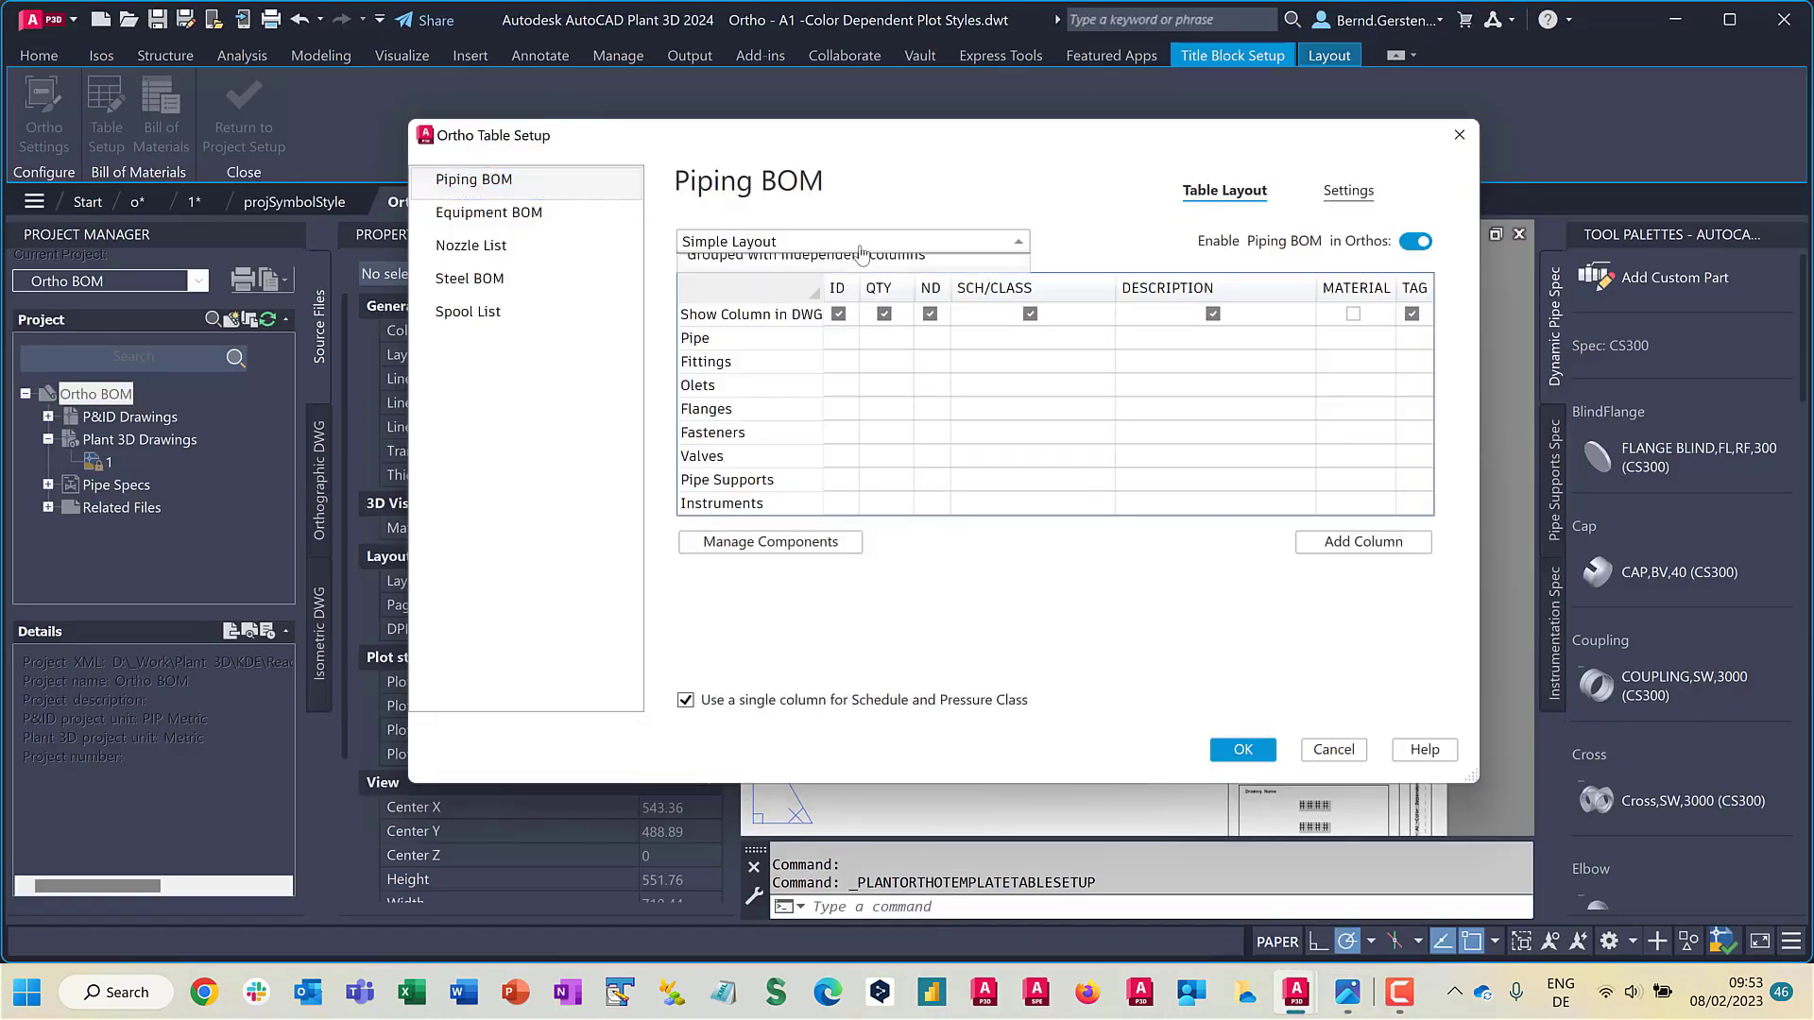
left_click(763, 317)
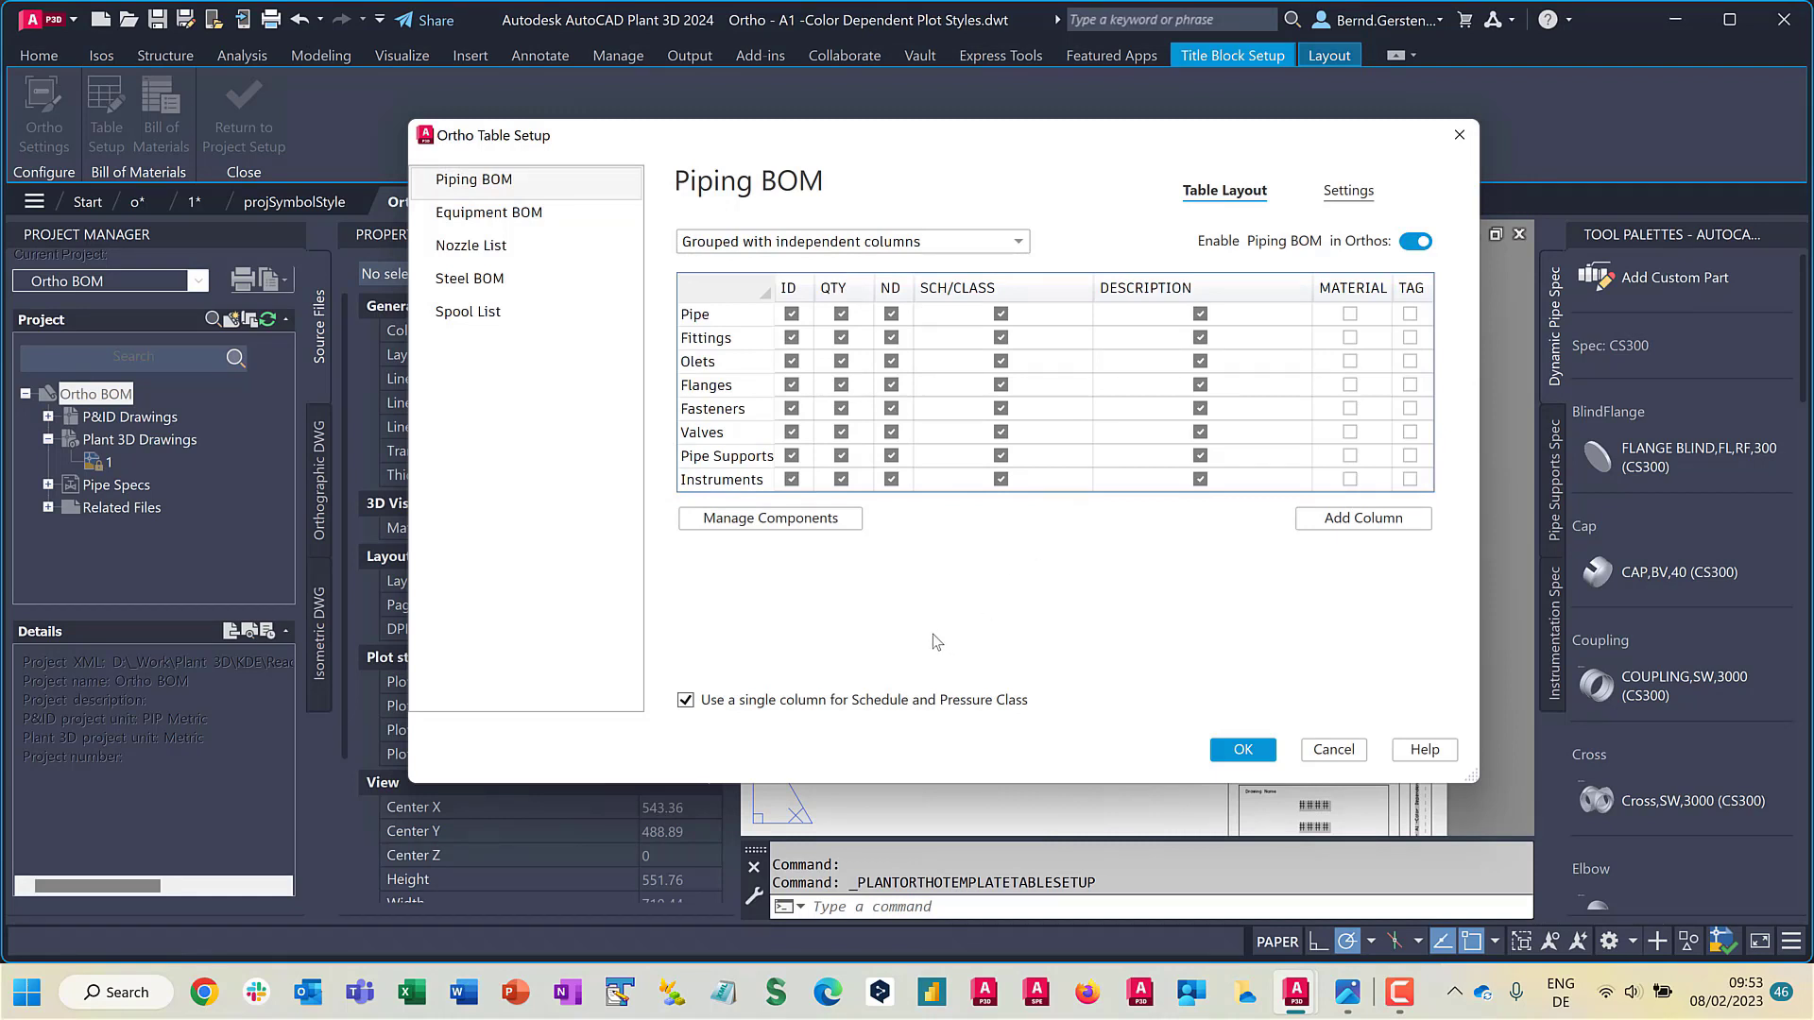
left_click(798, 527)
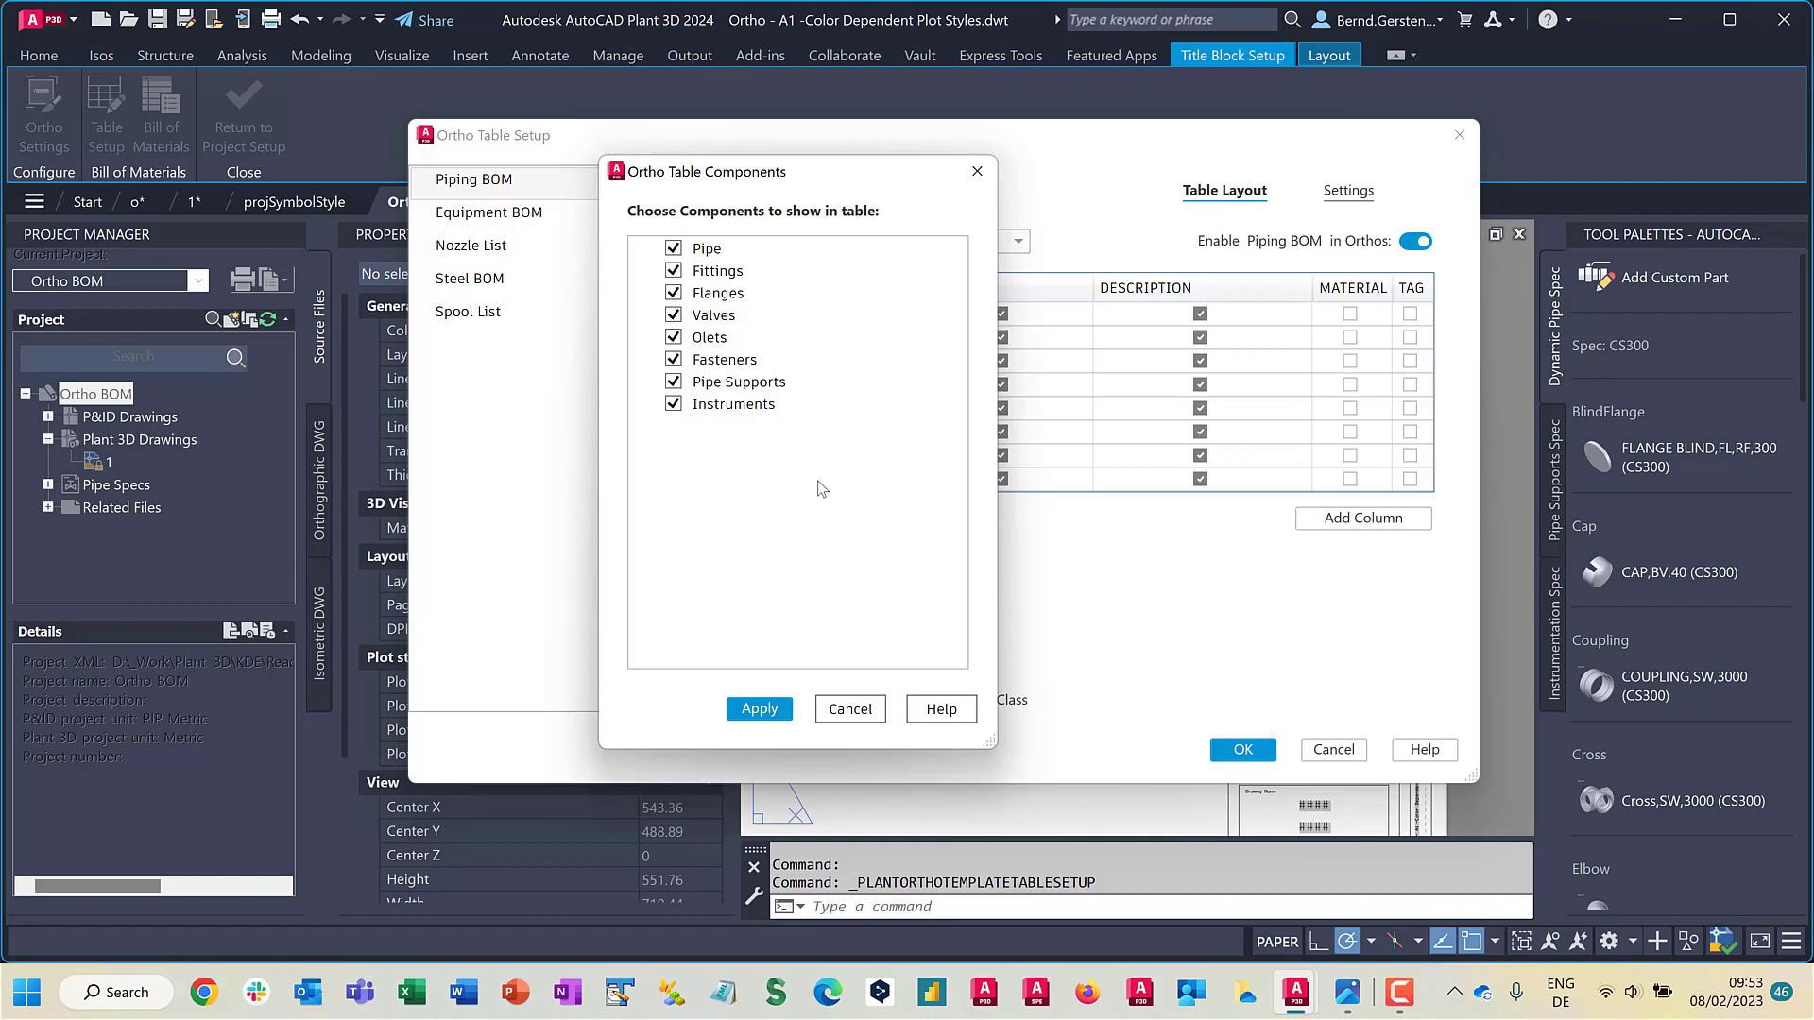
Close the Piping BOM component list and check the Equipment BOM components without changes.
left_click(853, 709)
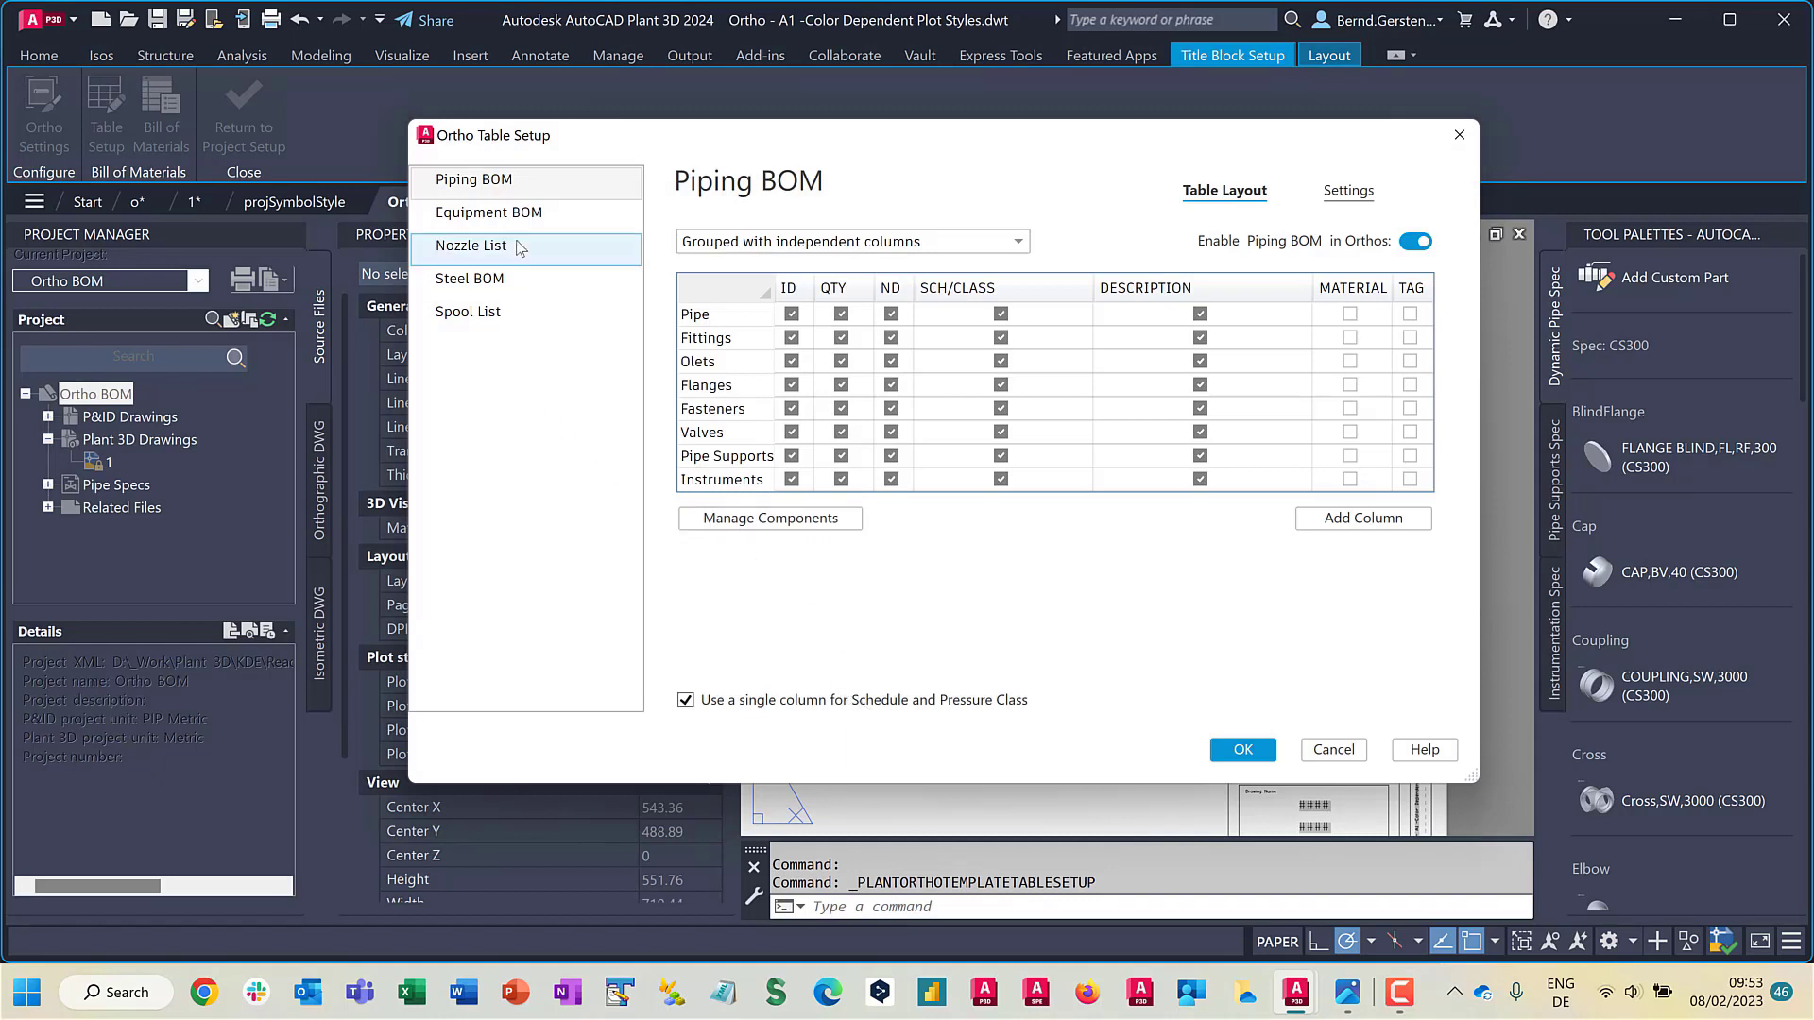
left_click(525, 212)
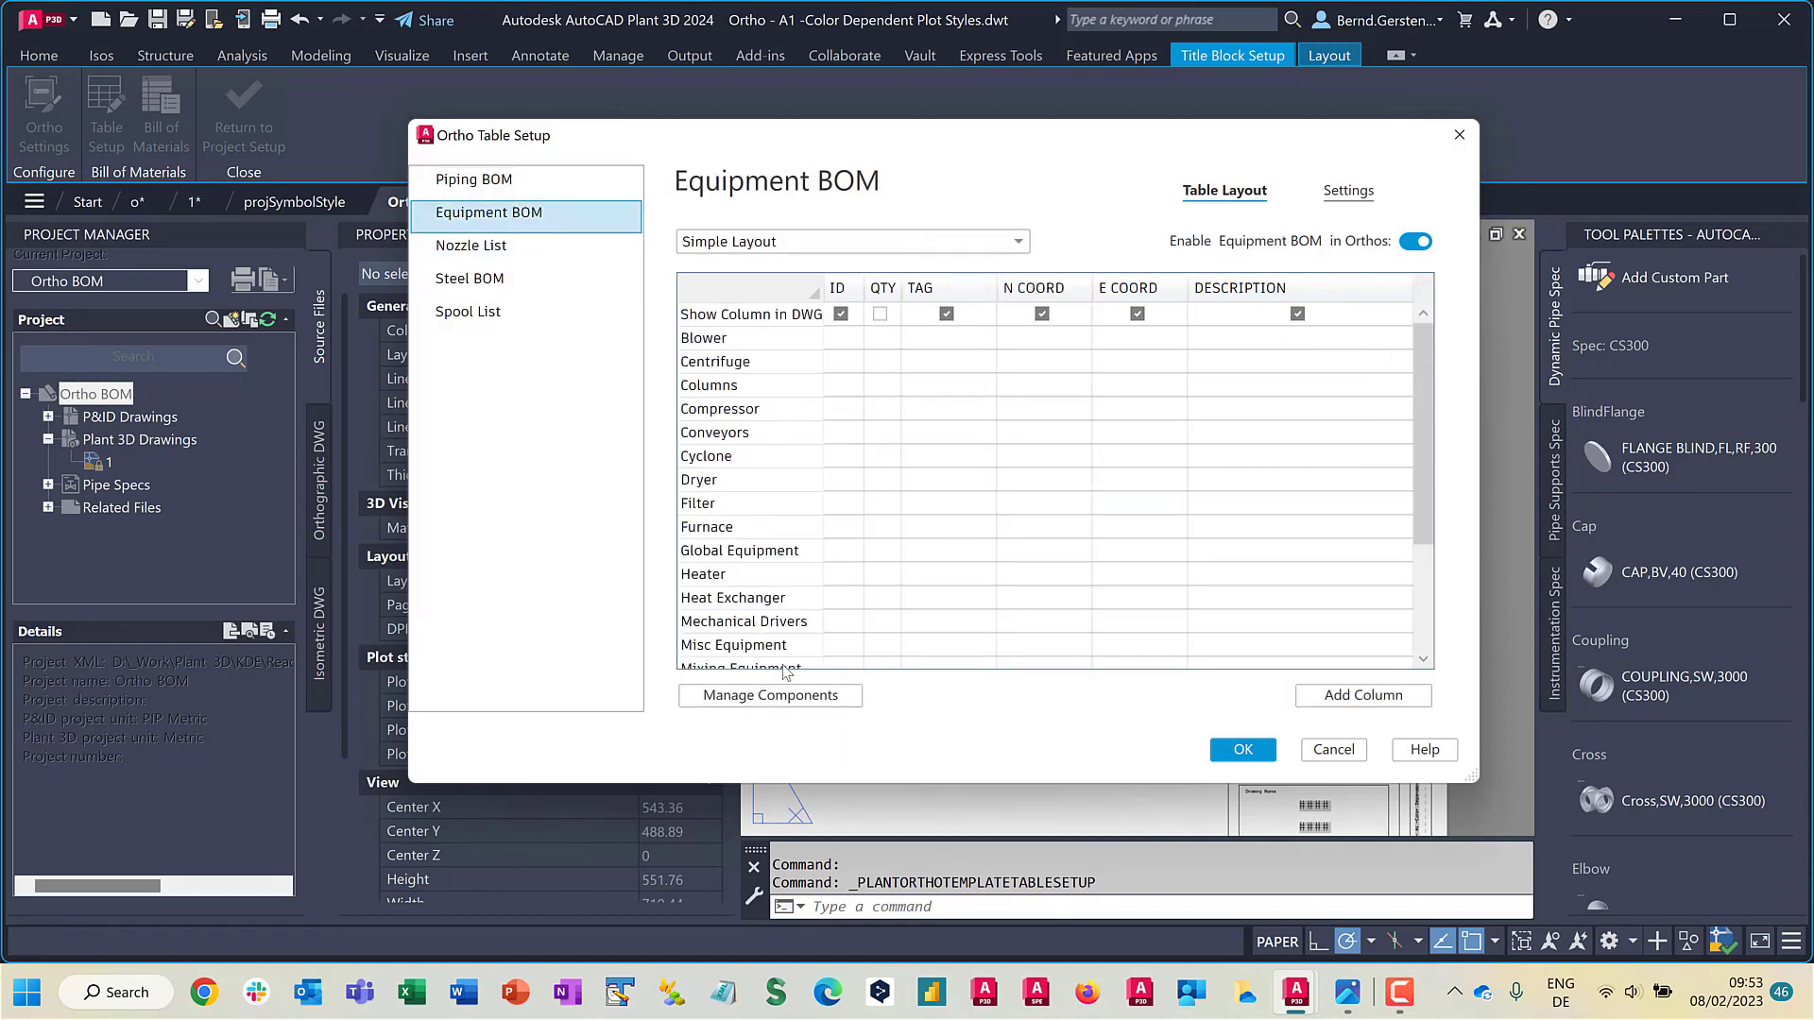
left_click(803, 696)
left_click(855, 710)
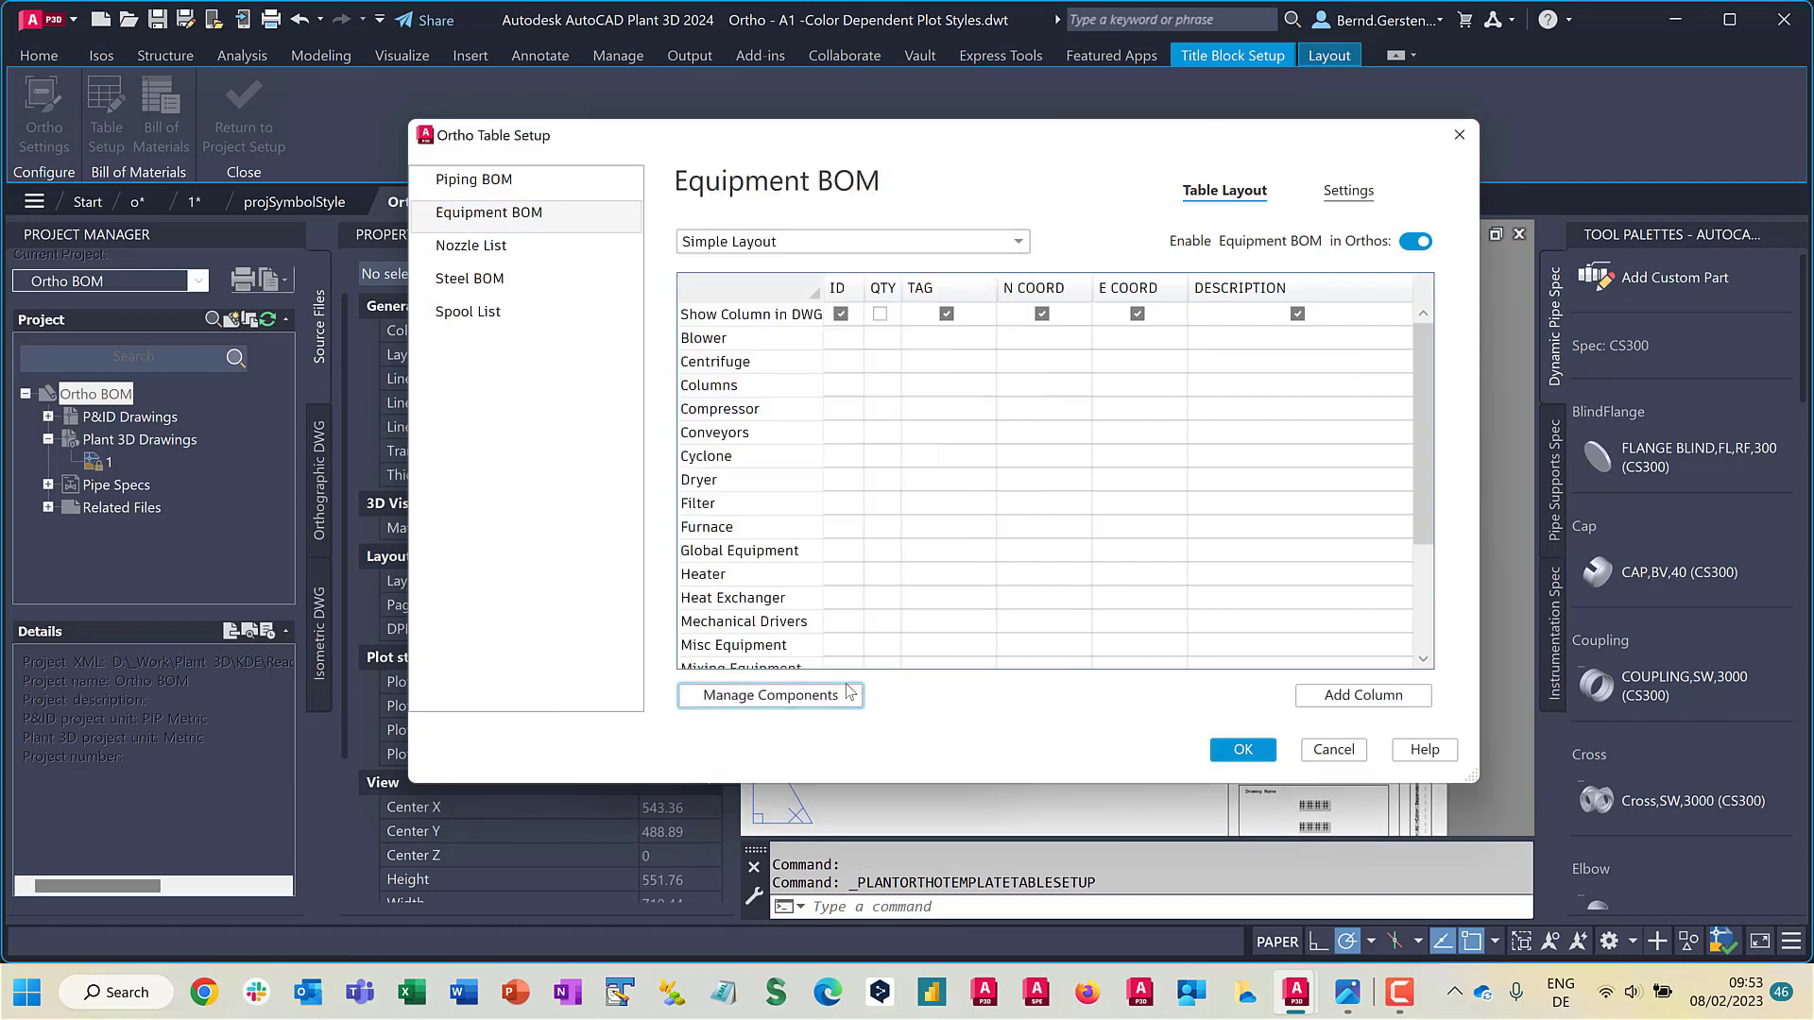
Check the Steel BOM component list without making changes.
left_click(484, 283)
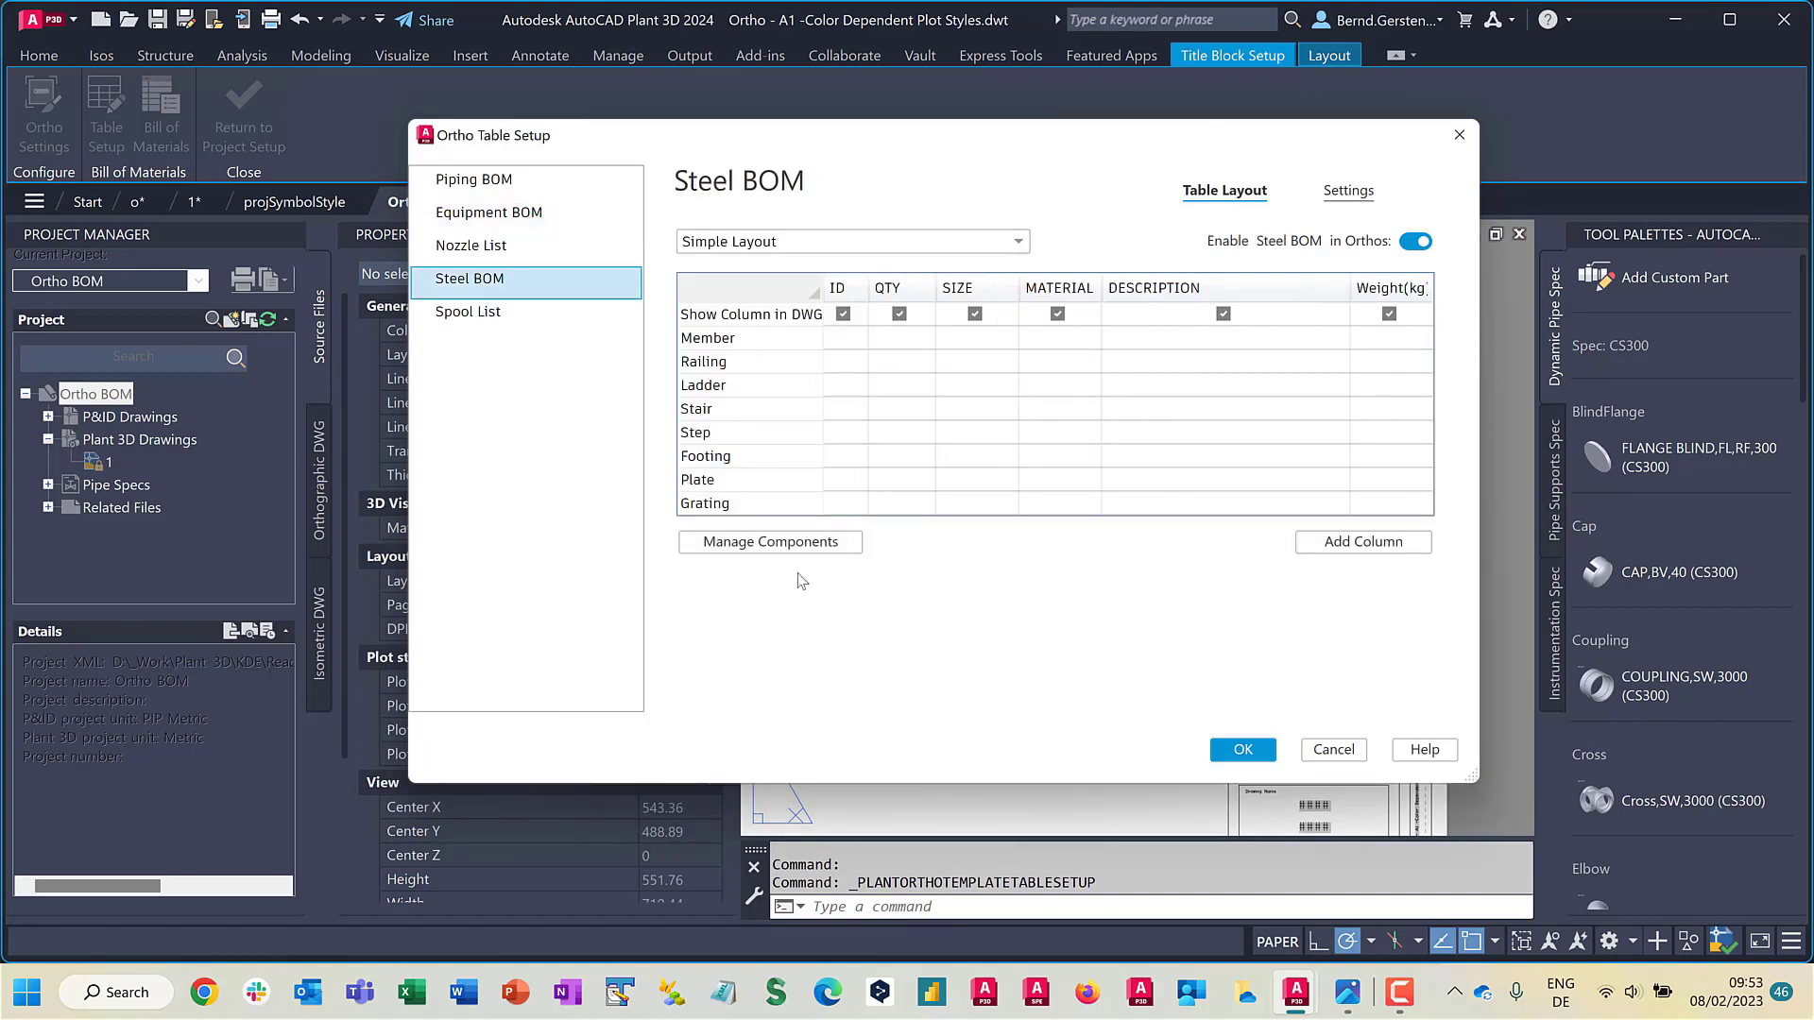
left_click(793, 541)
left_click(845, 711)
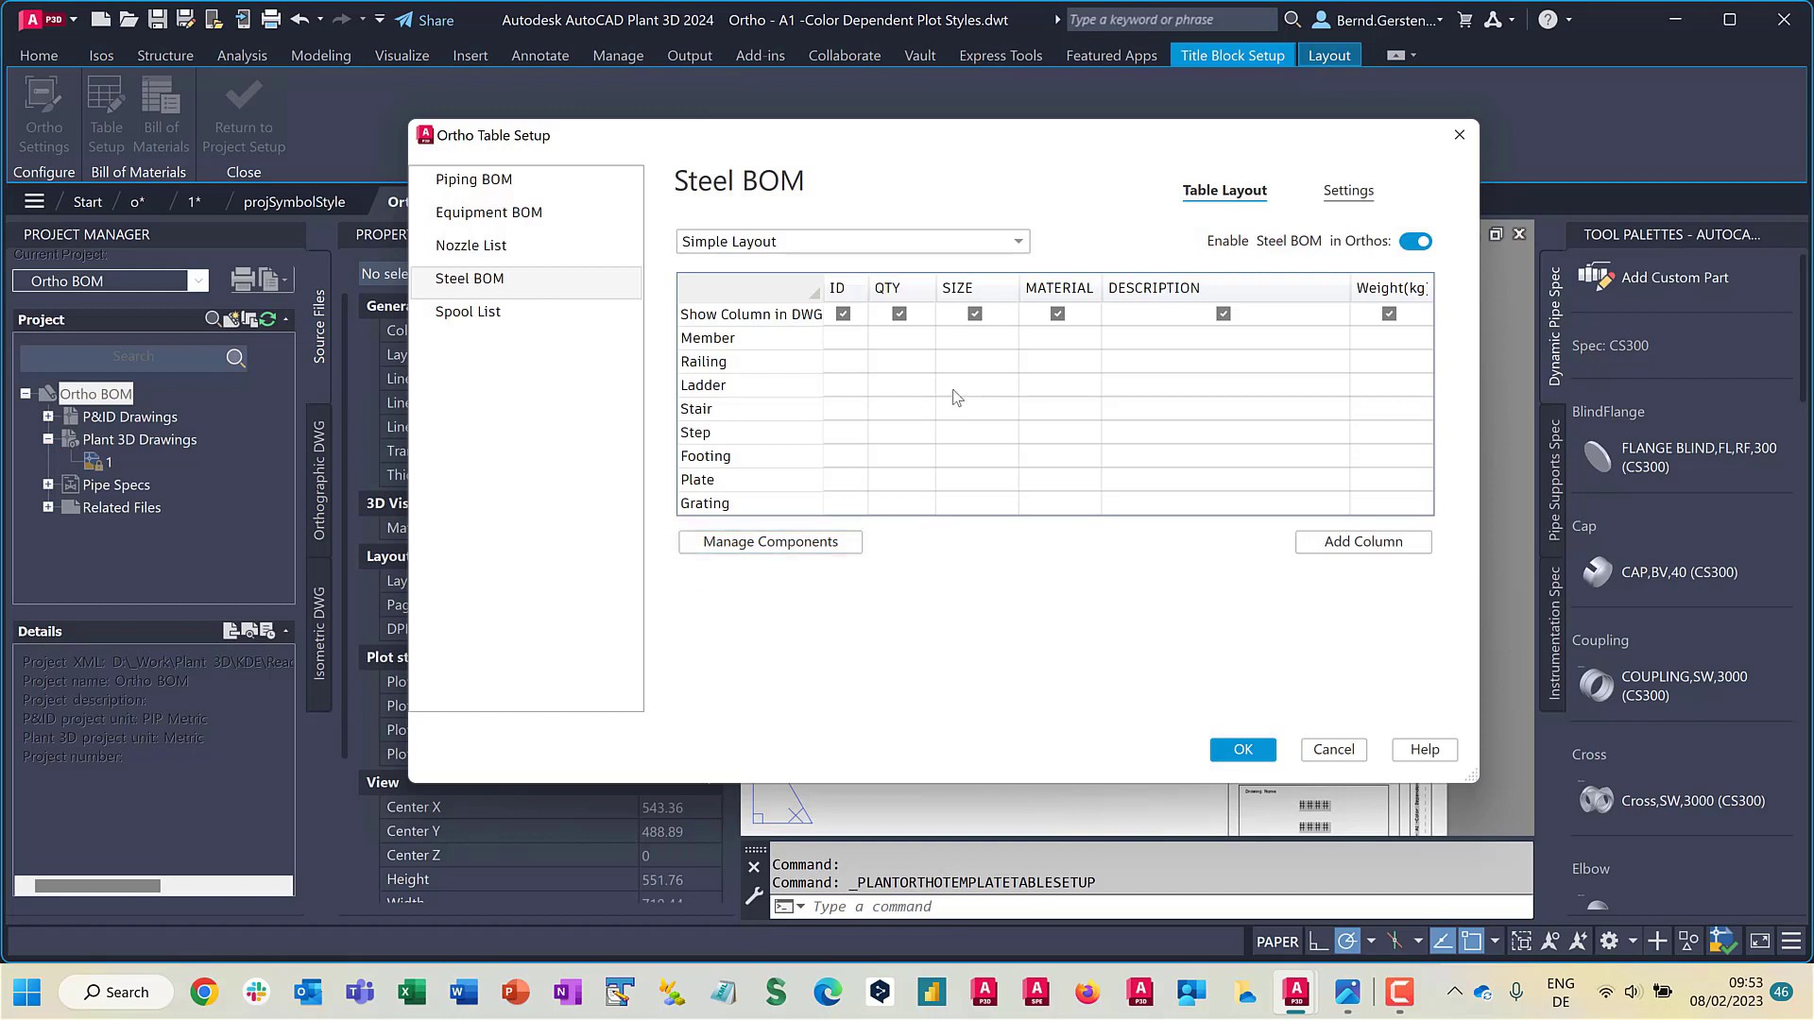
Review the Steel BOM and Piping BOM grouping settings, cancelling an extra grouping property.
left_click(1344, 193)
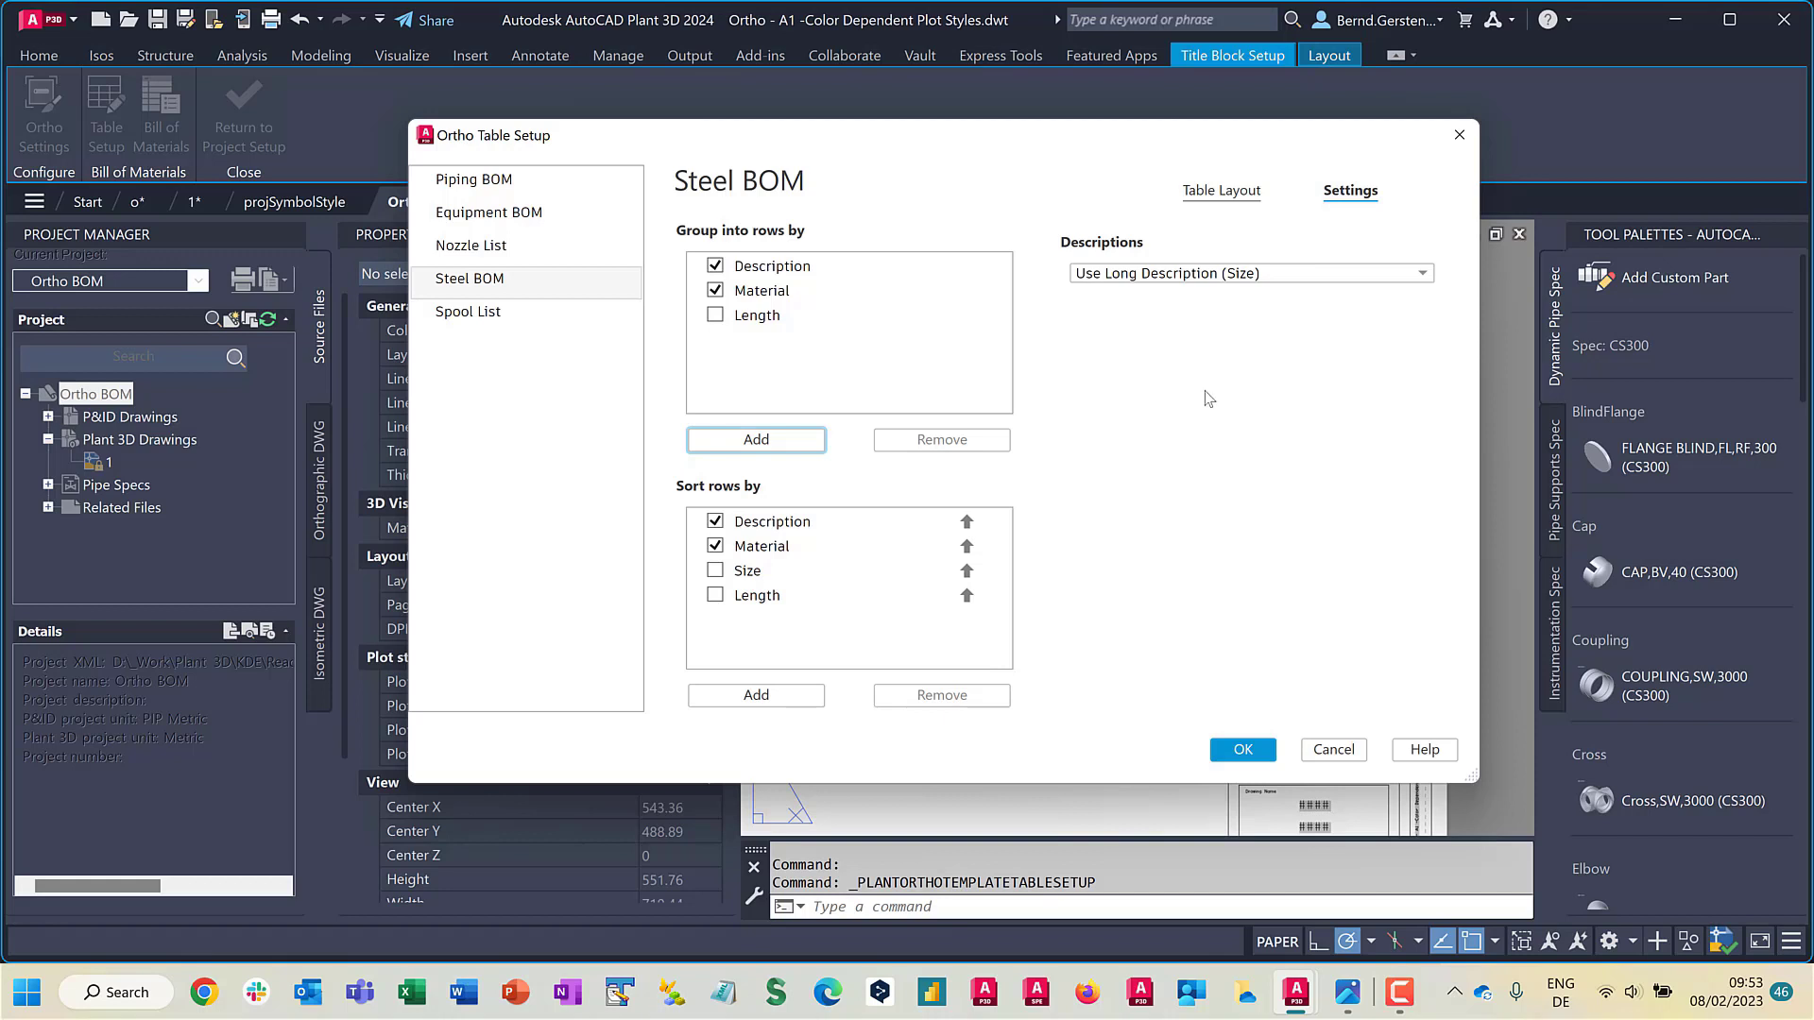
left_click(475, 178)
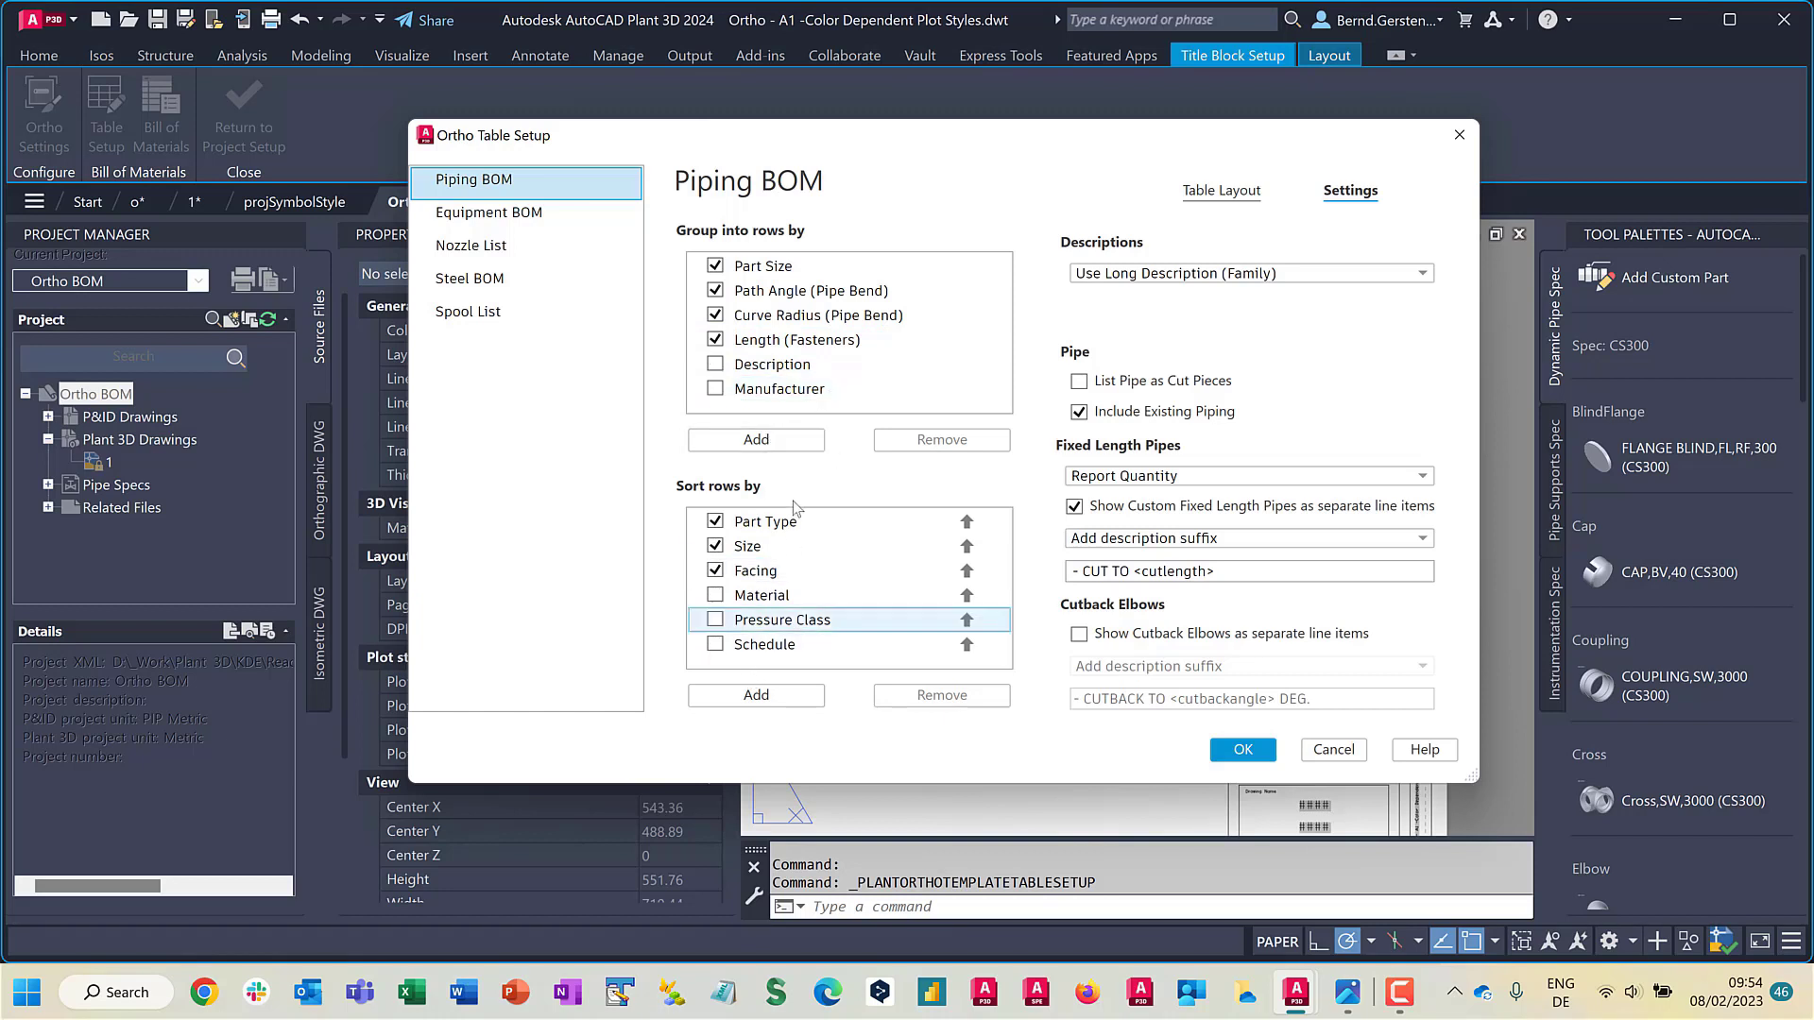
left_click(792, 448)
left_click(373, 497)
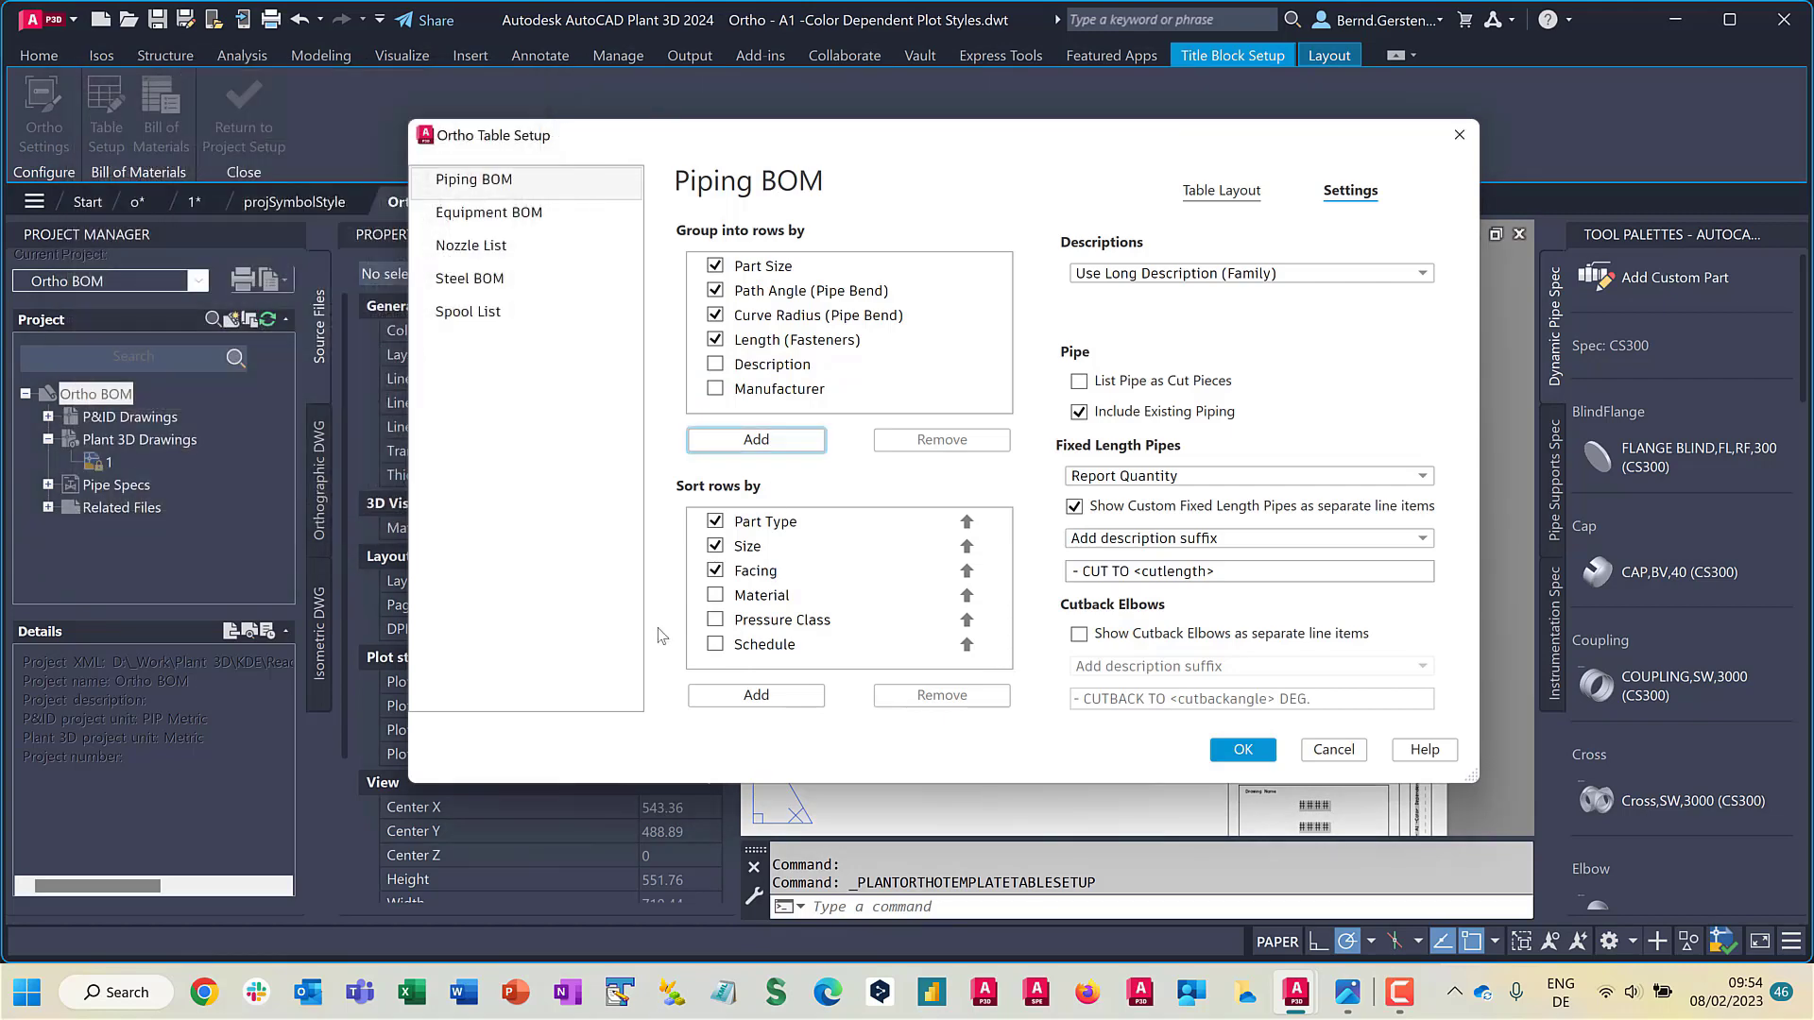
Cancel adding a Piping BOM sort property, leaving the sort direction Ascending.
left_click(723, 697)
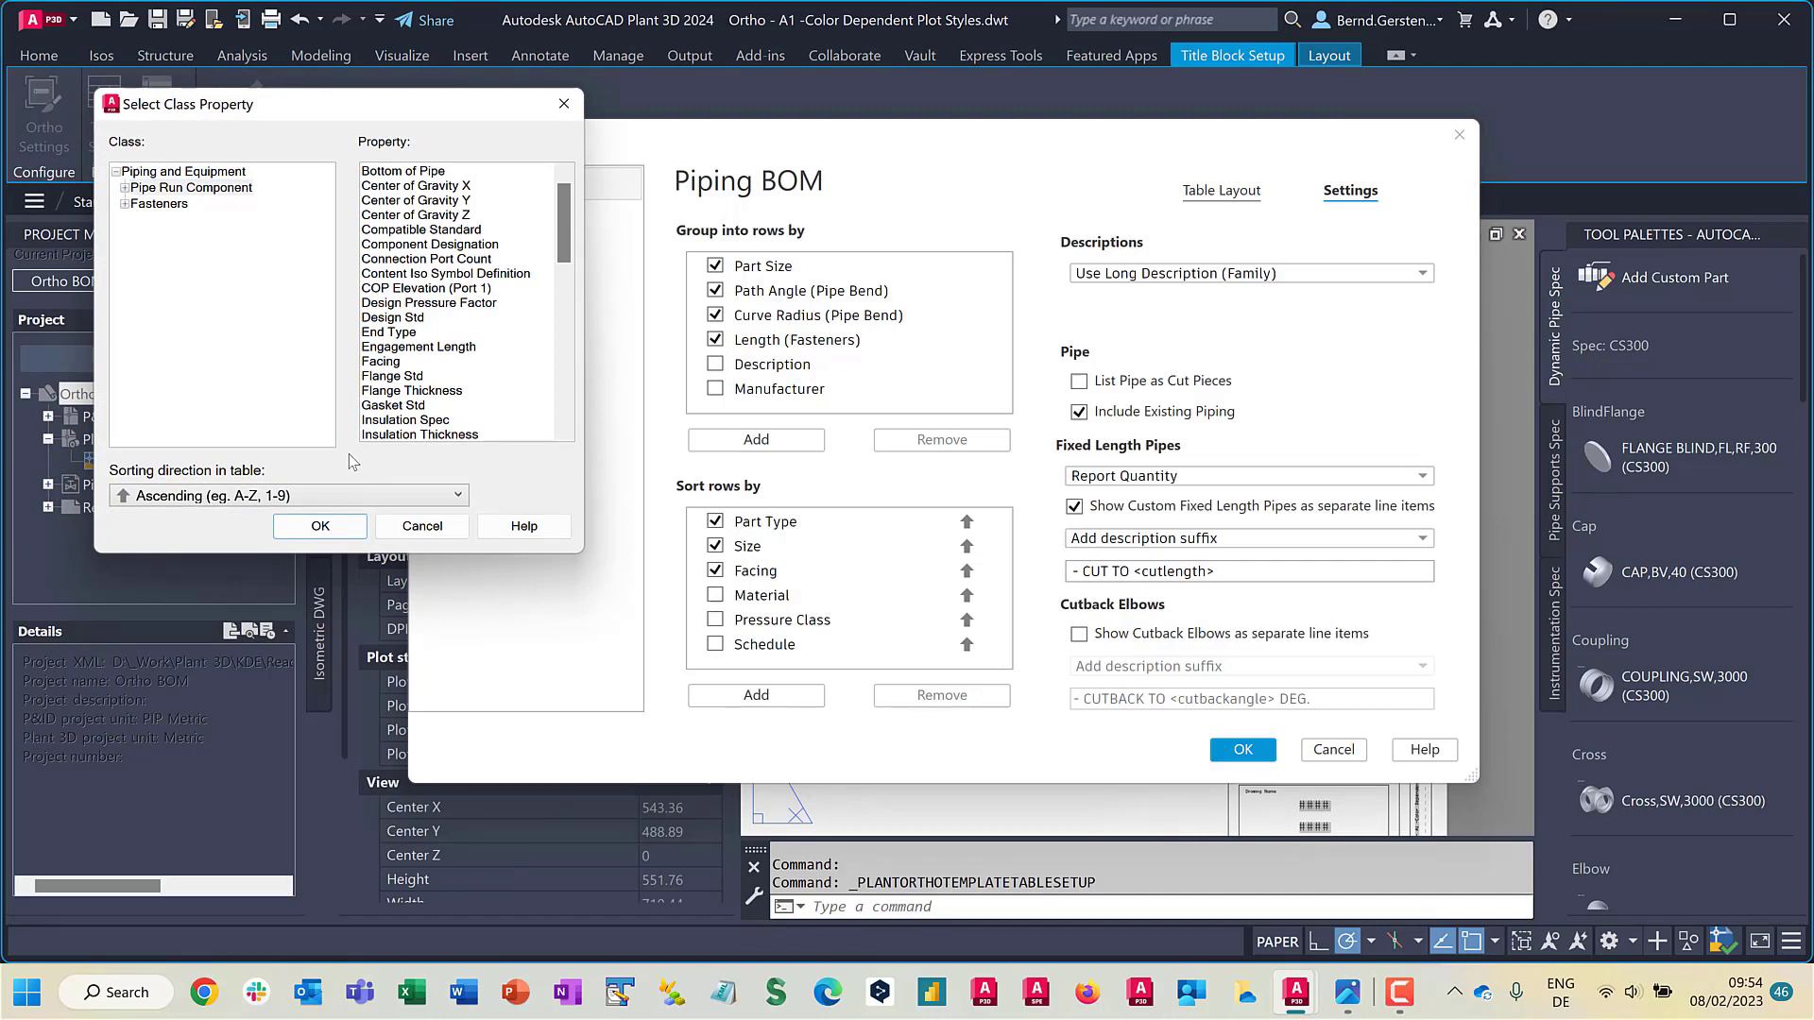
left_click(265, 497)
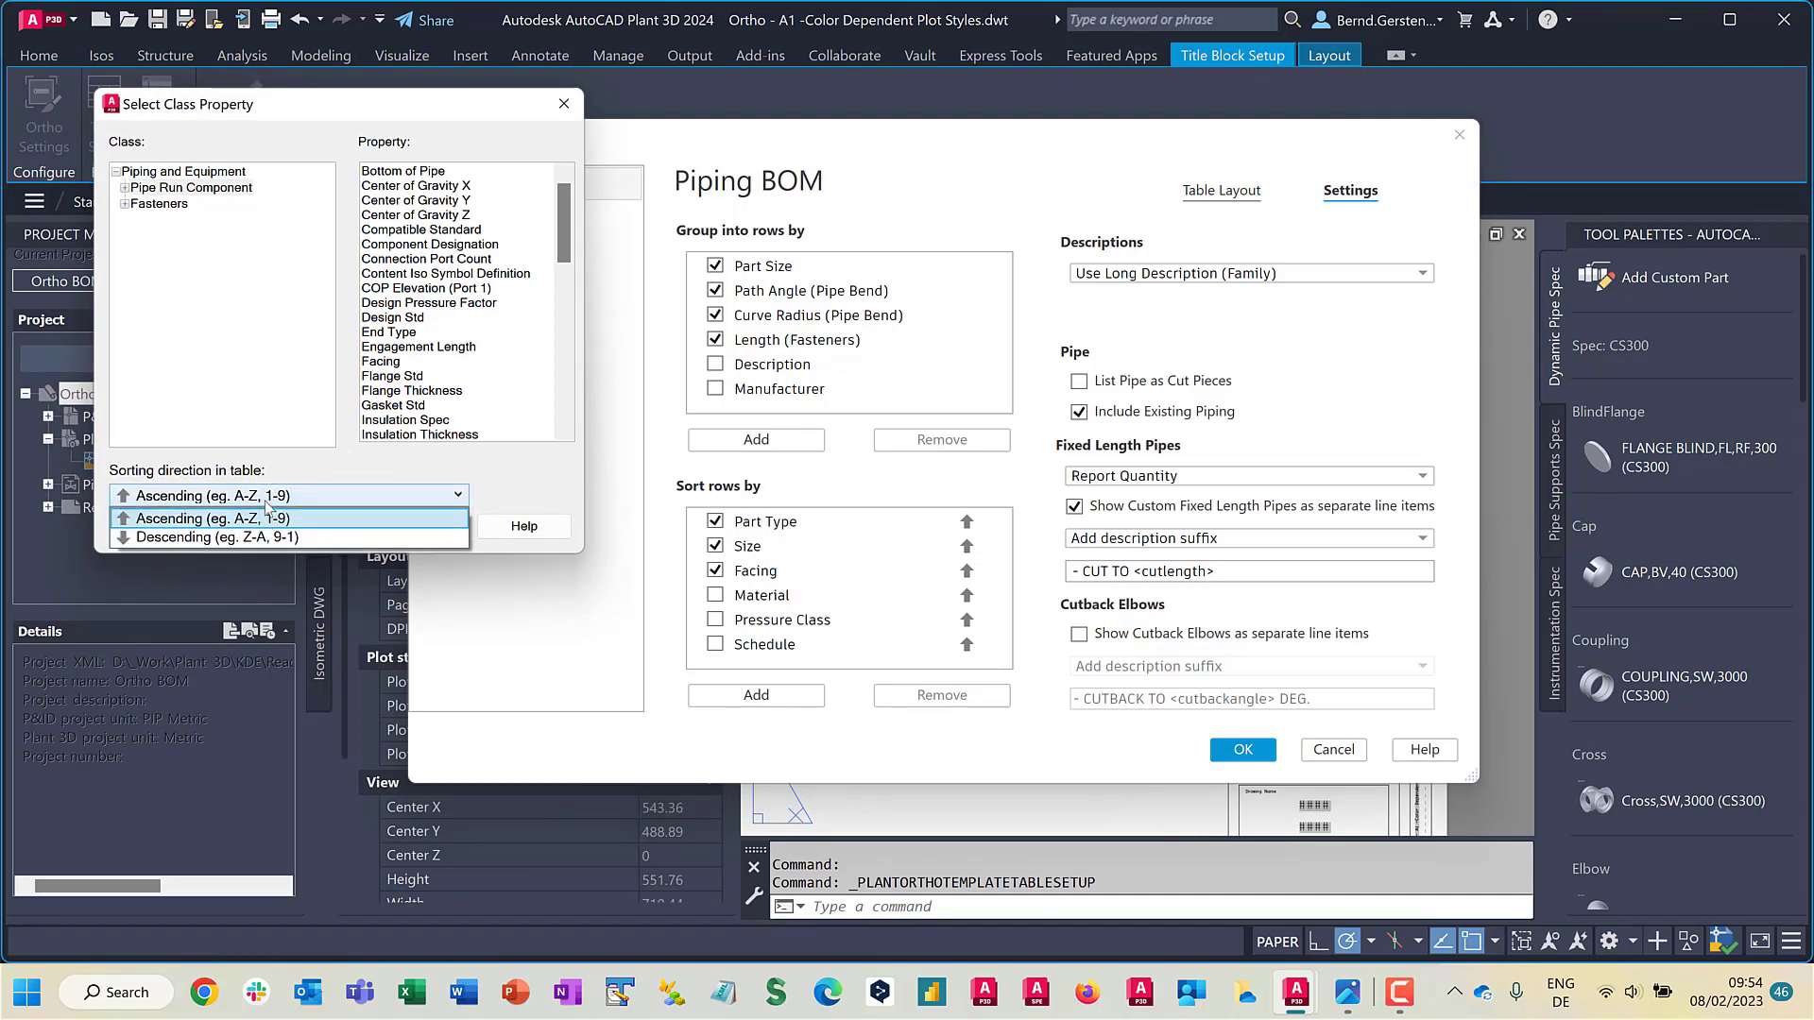
left_click(373, 491)
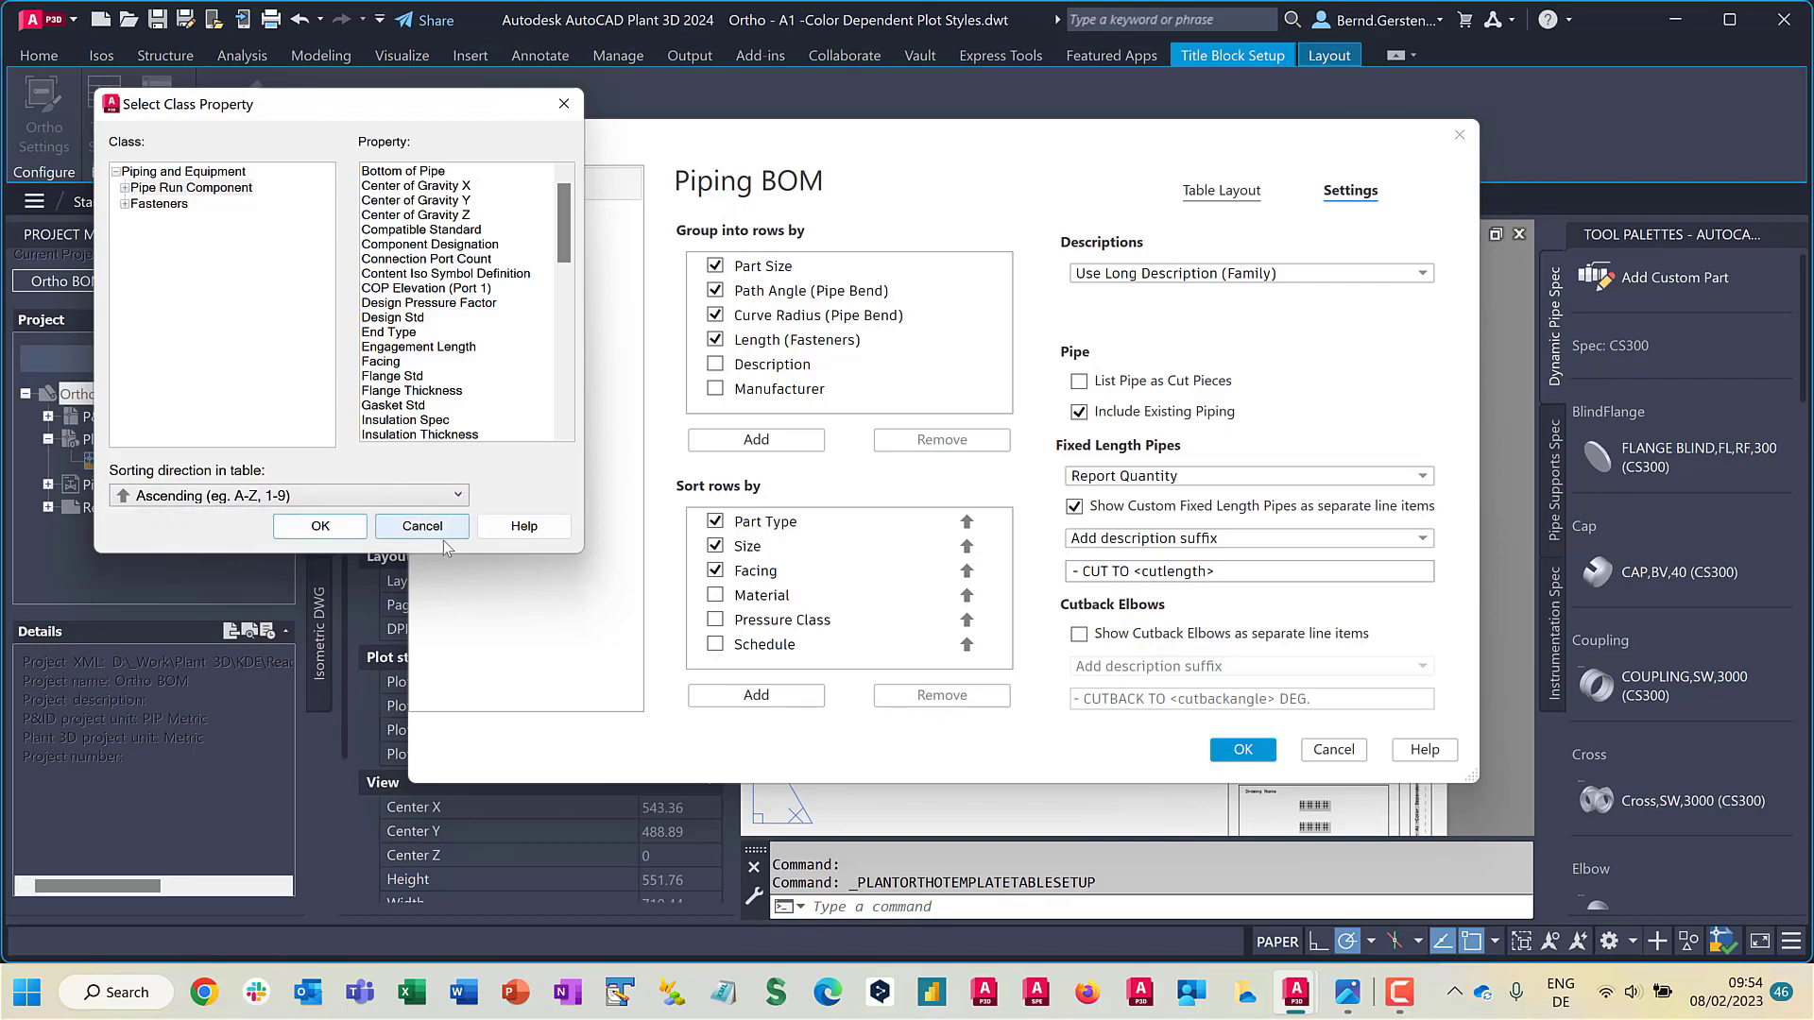
left_click(433, 527)
Close the Piping BOM table setup, preview Bill of Materials, and return to the o.dwg ortho sheet.
key("Escape")
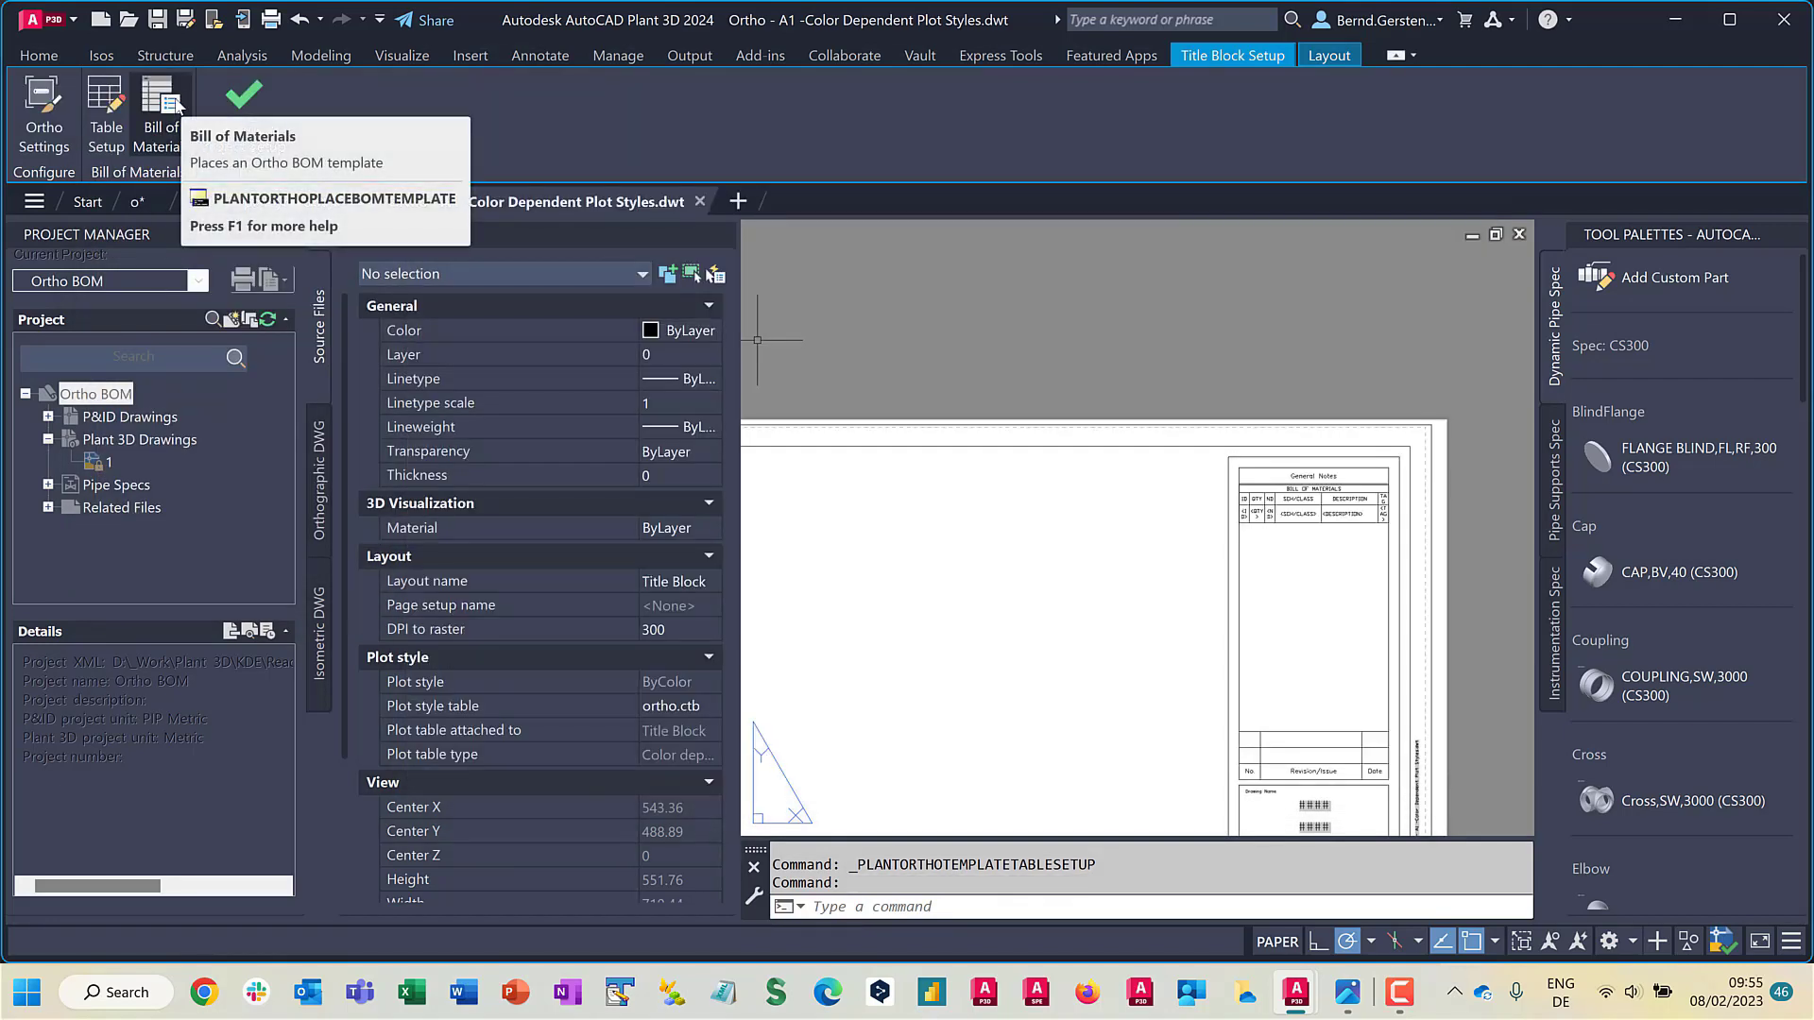
left_click(177, 104)
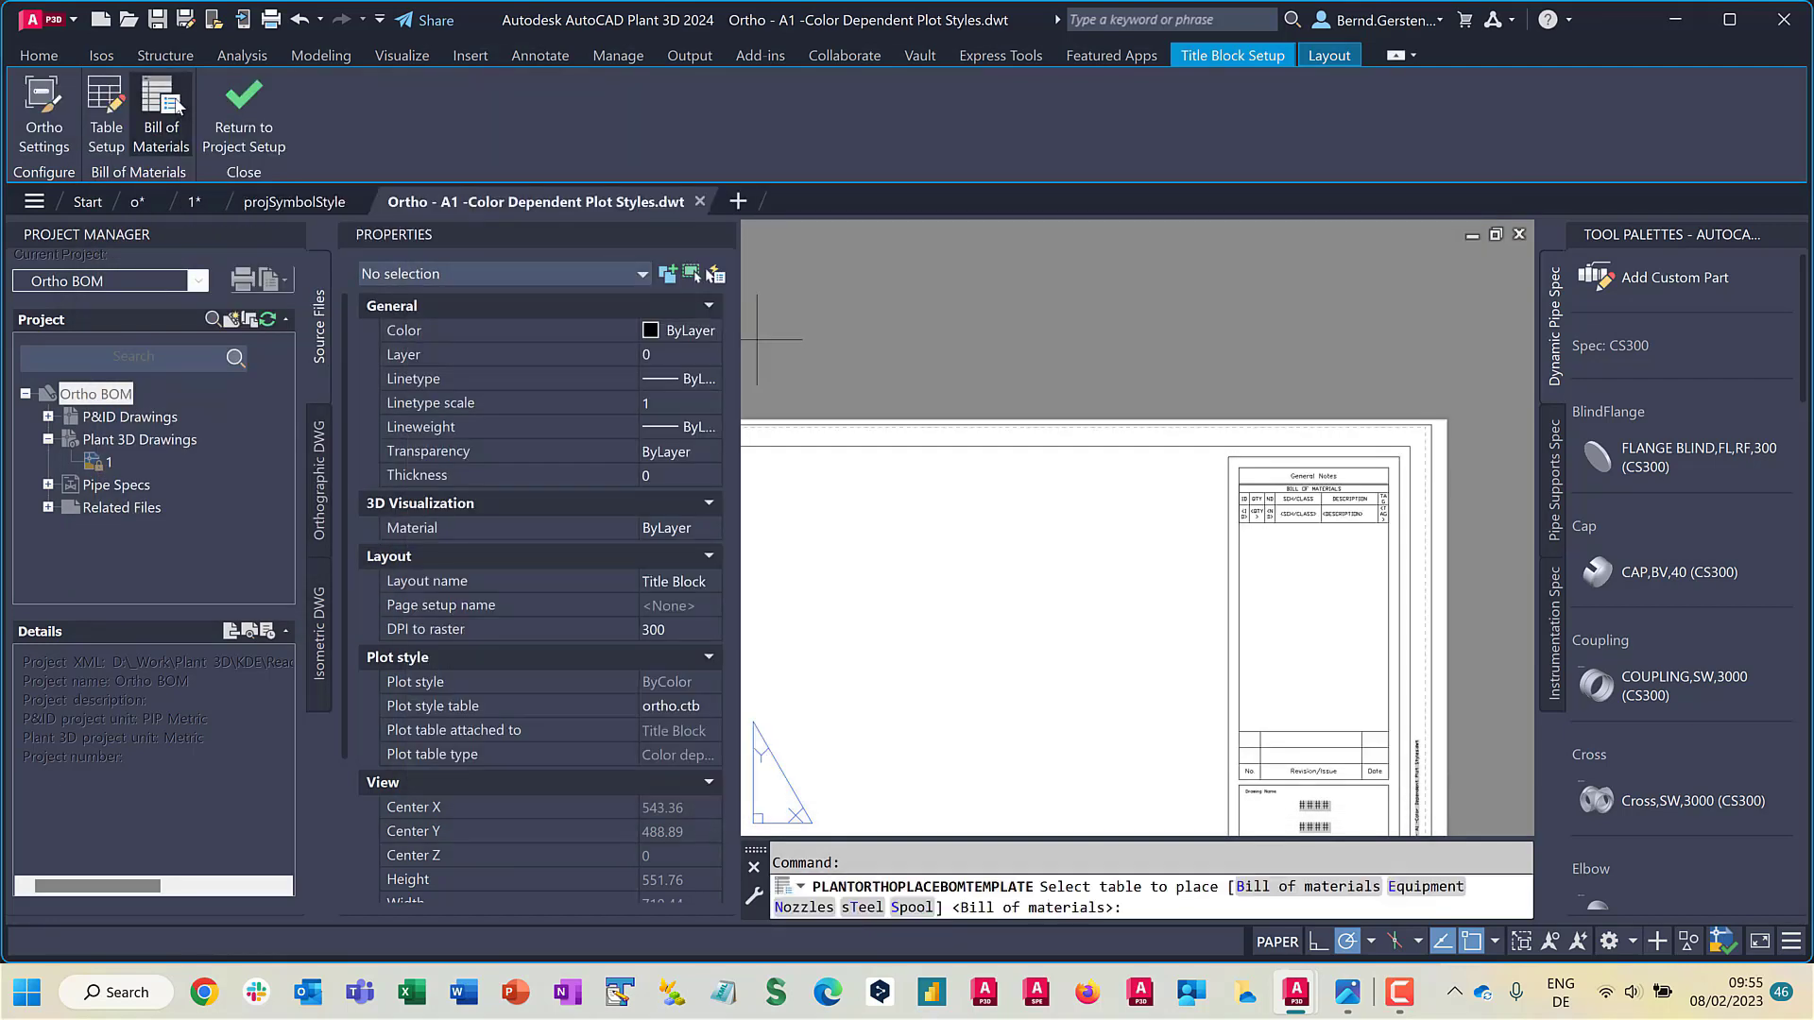
mouse_move(870, 420)
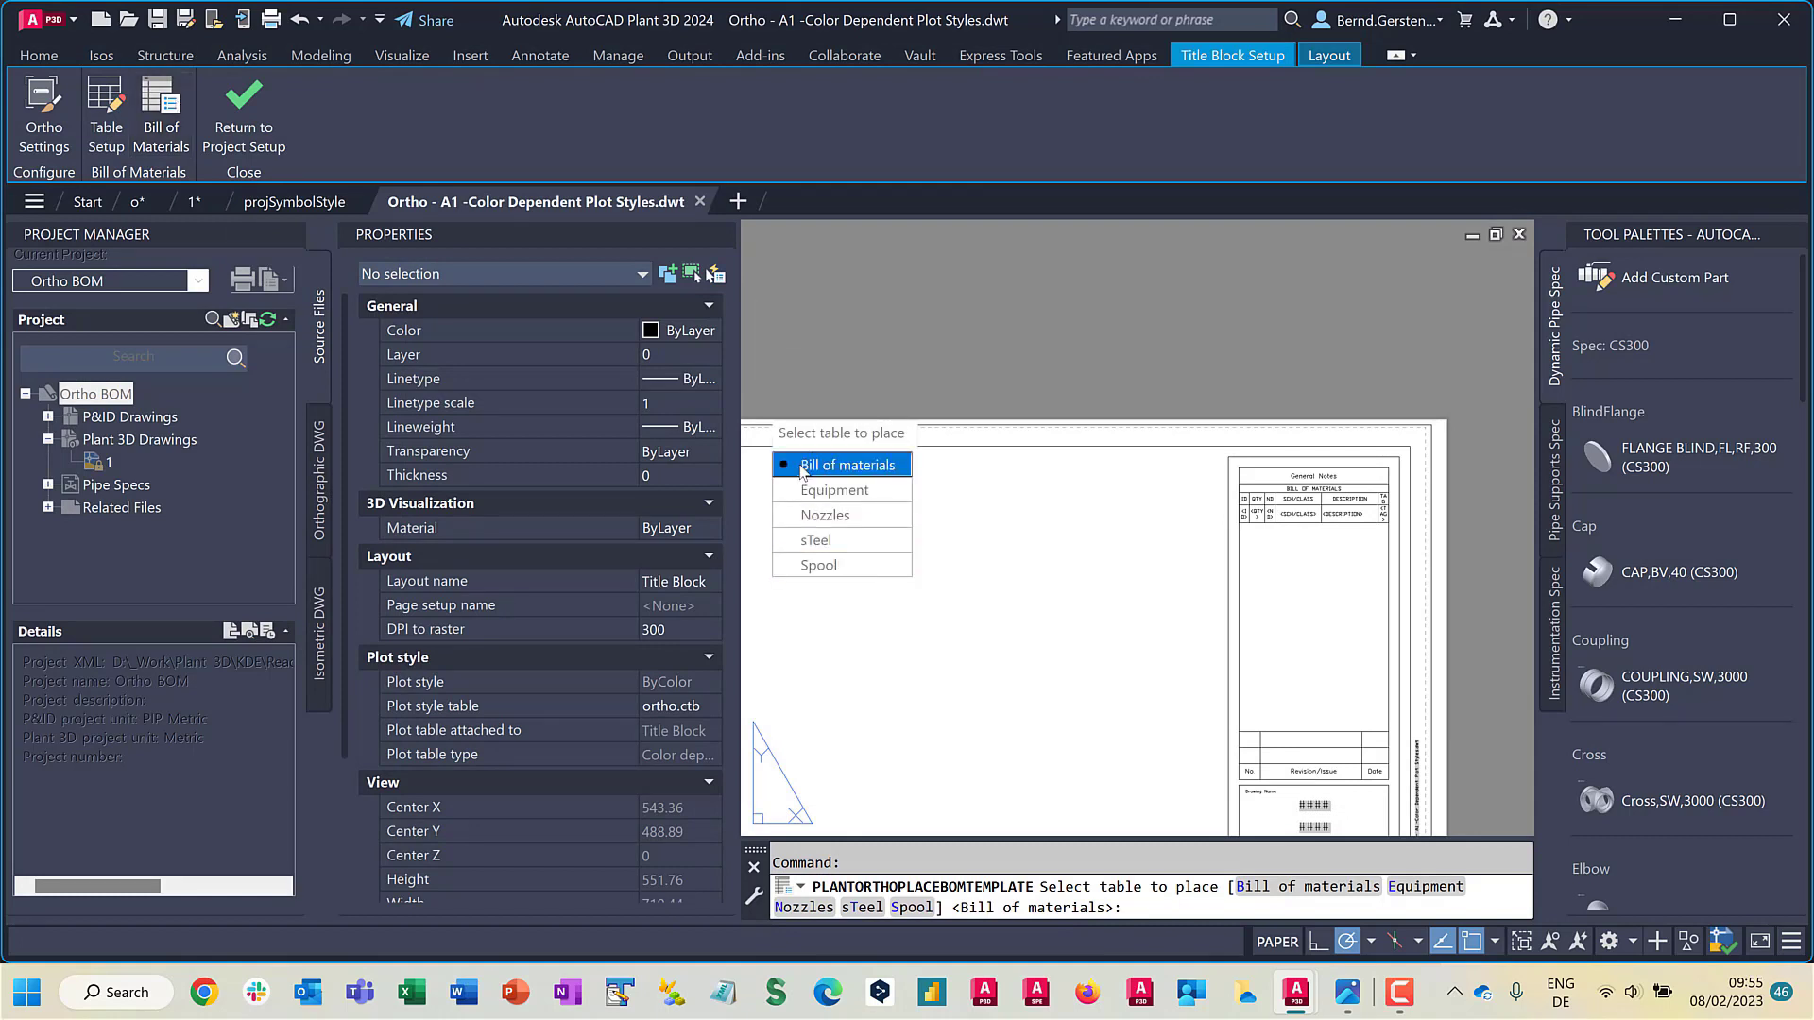
left_click(254, 95)
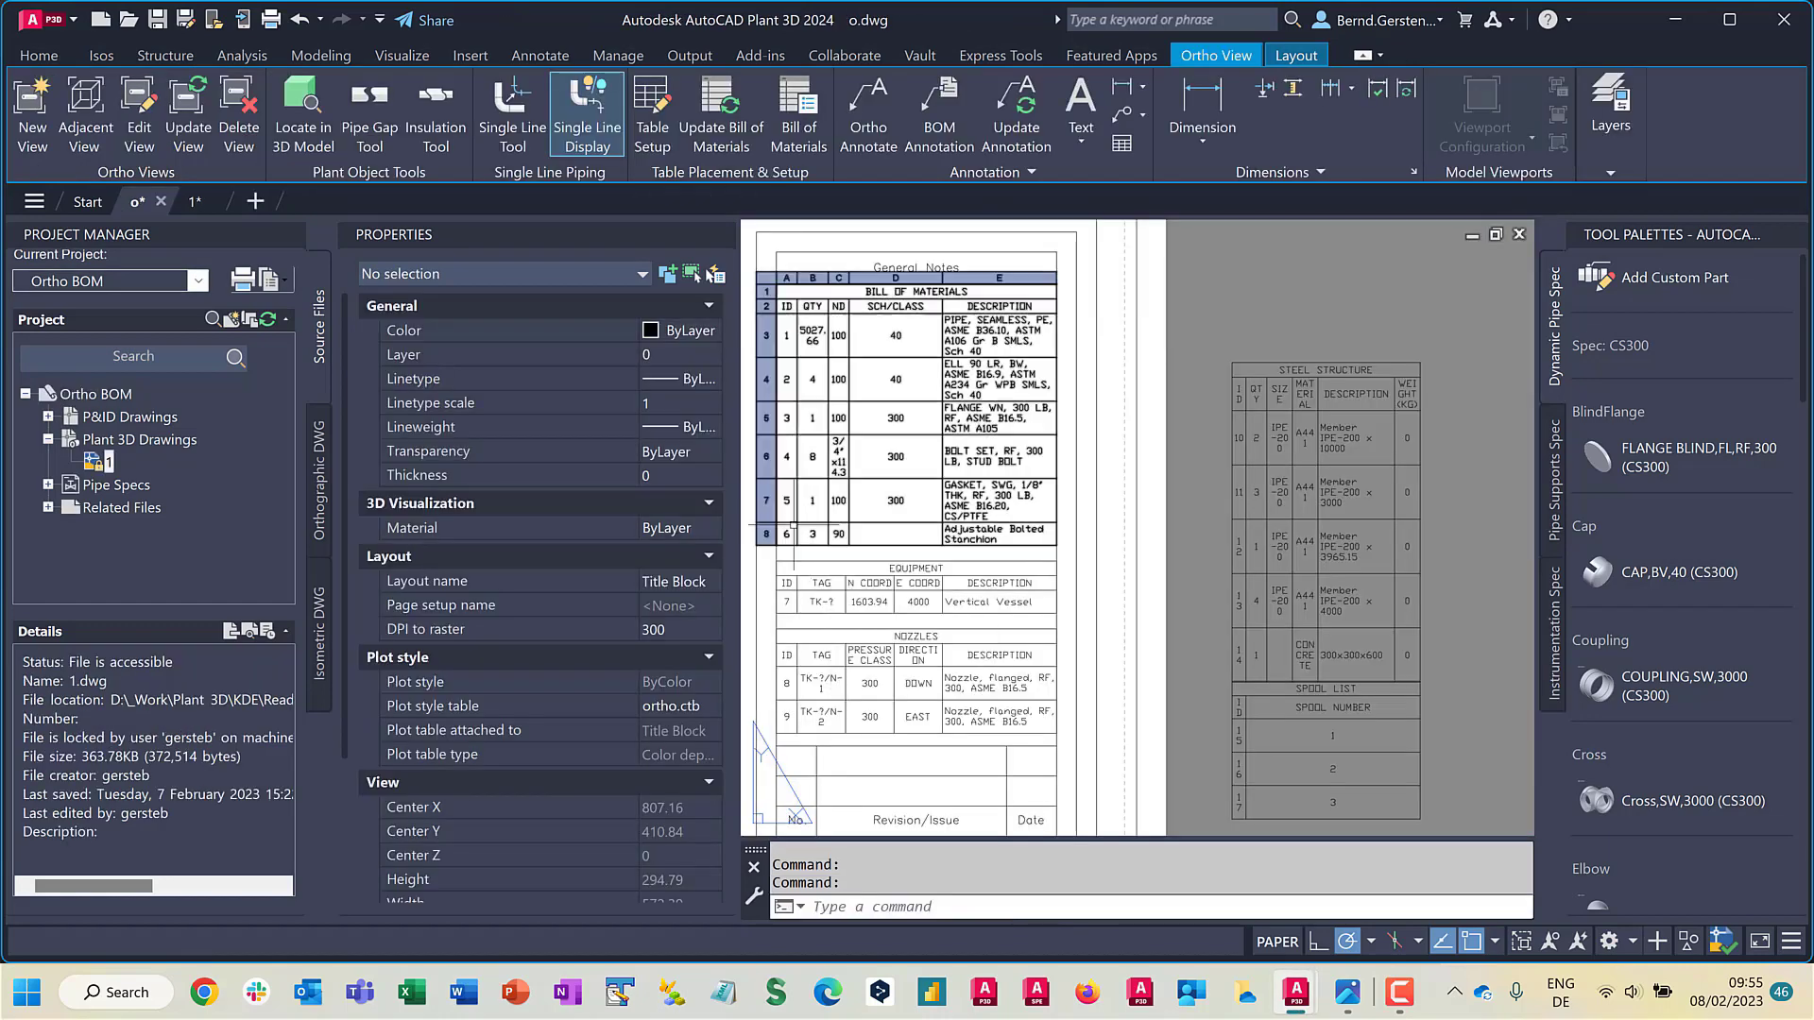
left_click(813, 115)
scroll(1180, 276, "down", 2)
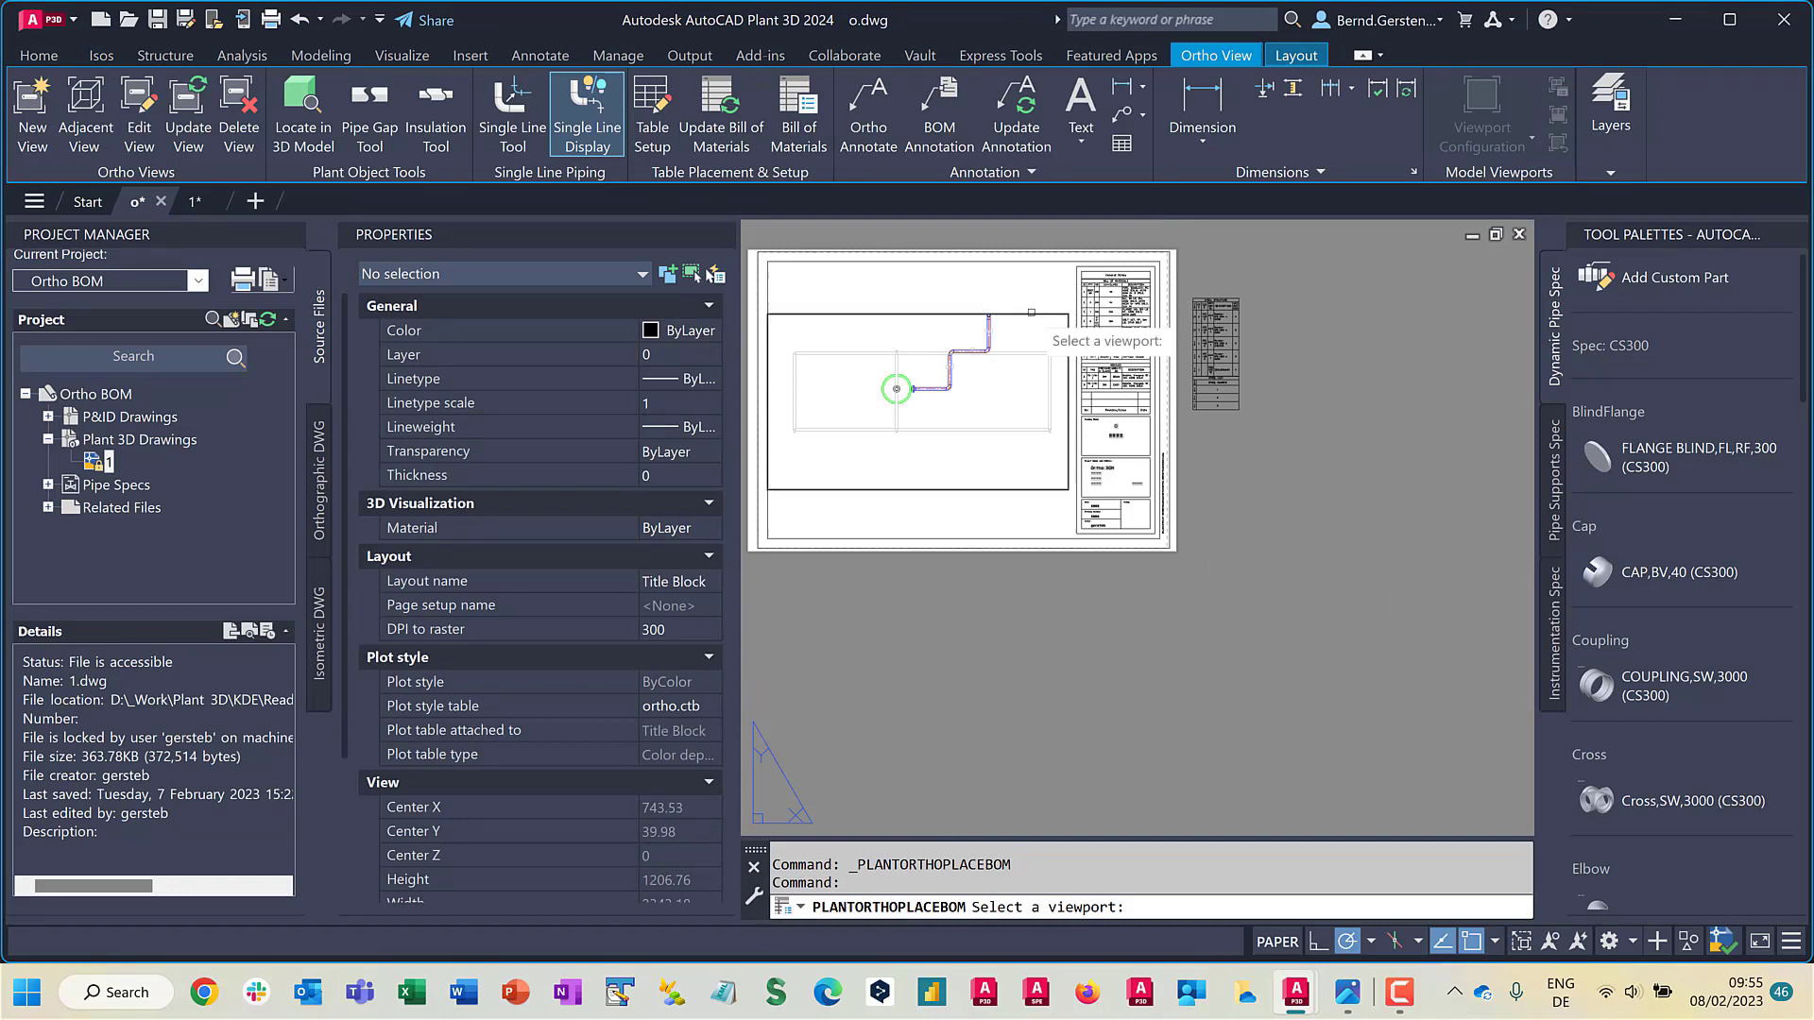
left_click(1036, 321)
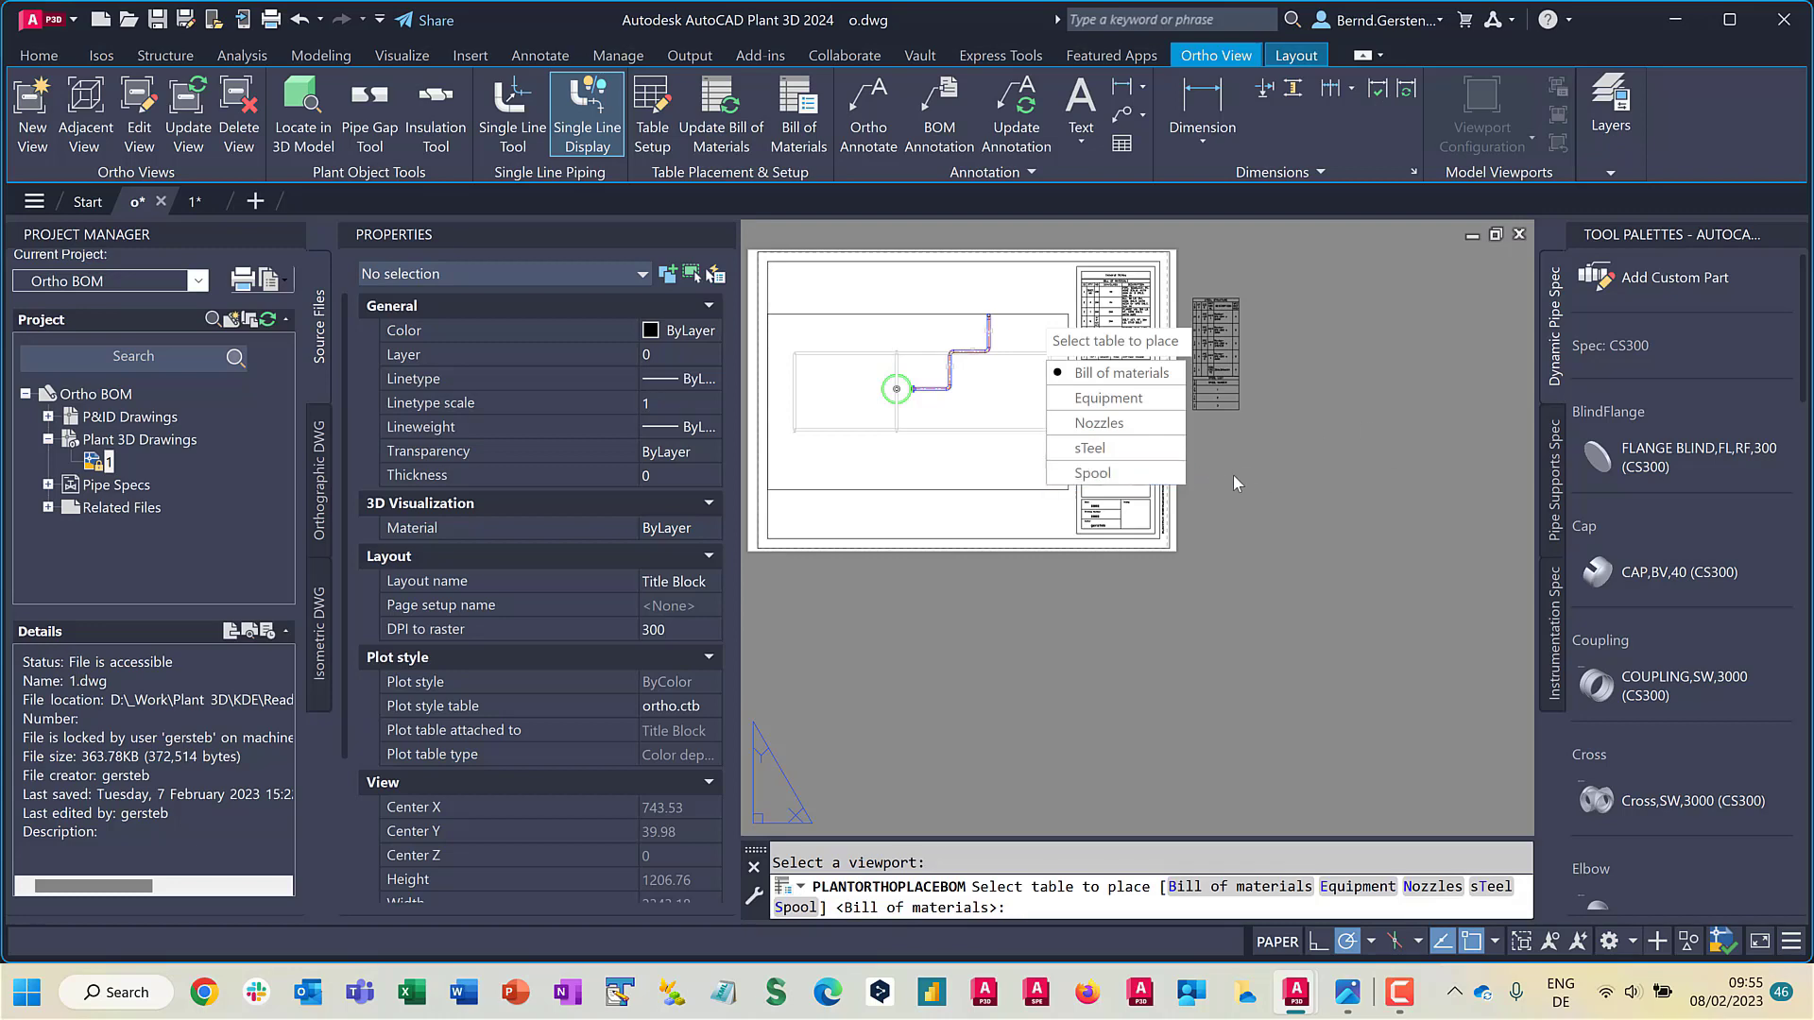
key("Escape")
scroll(1217, 389, "up", 6)
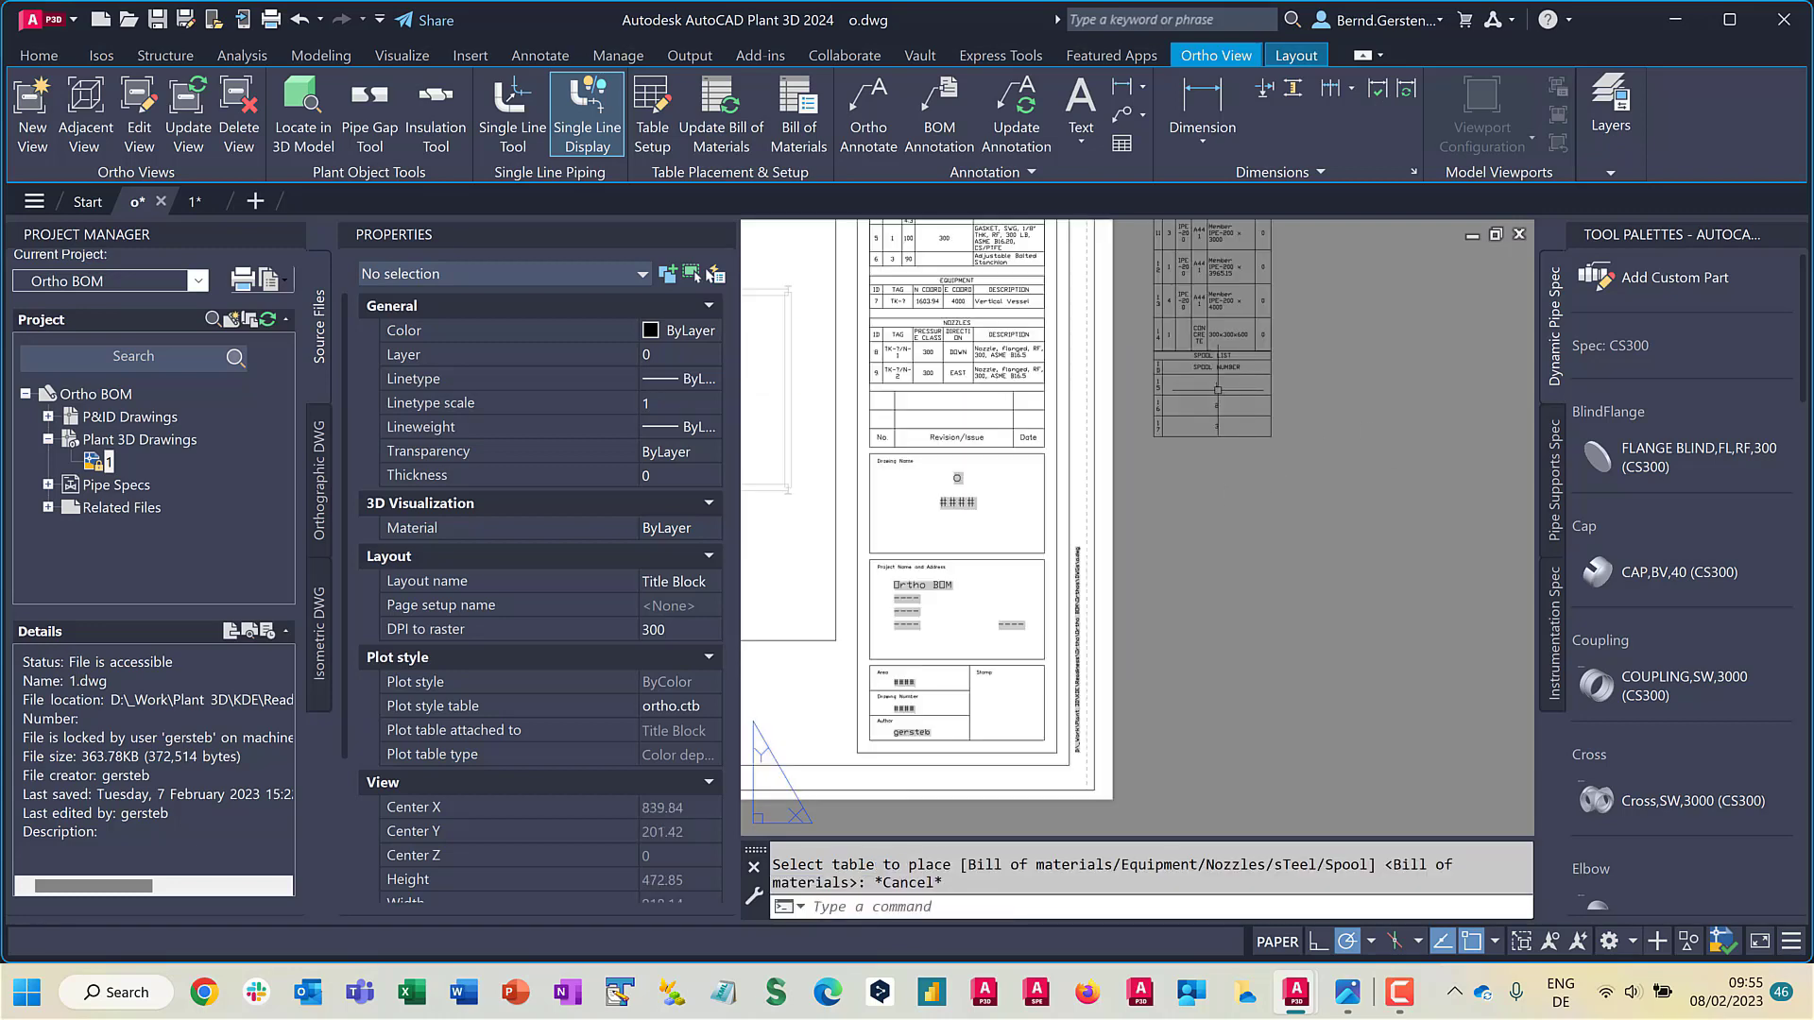
left_click(1216, 387)
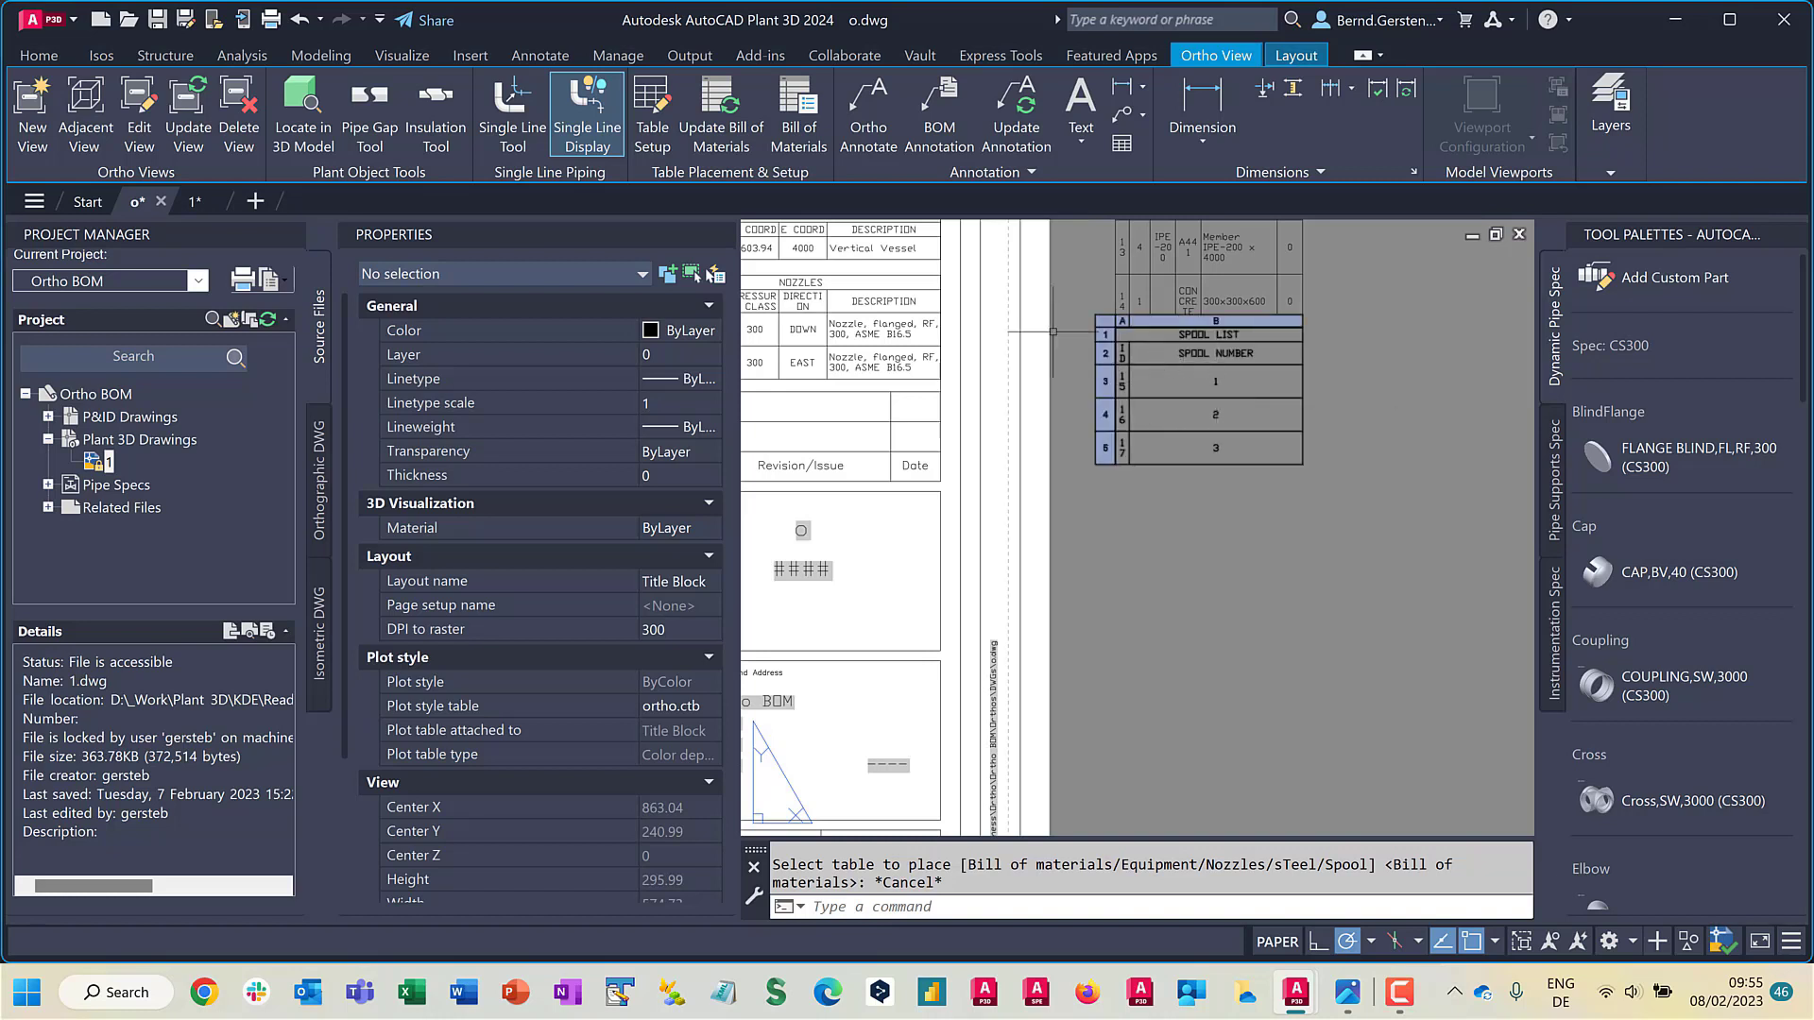
left_click(883, 301)
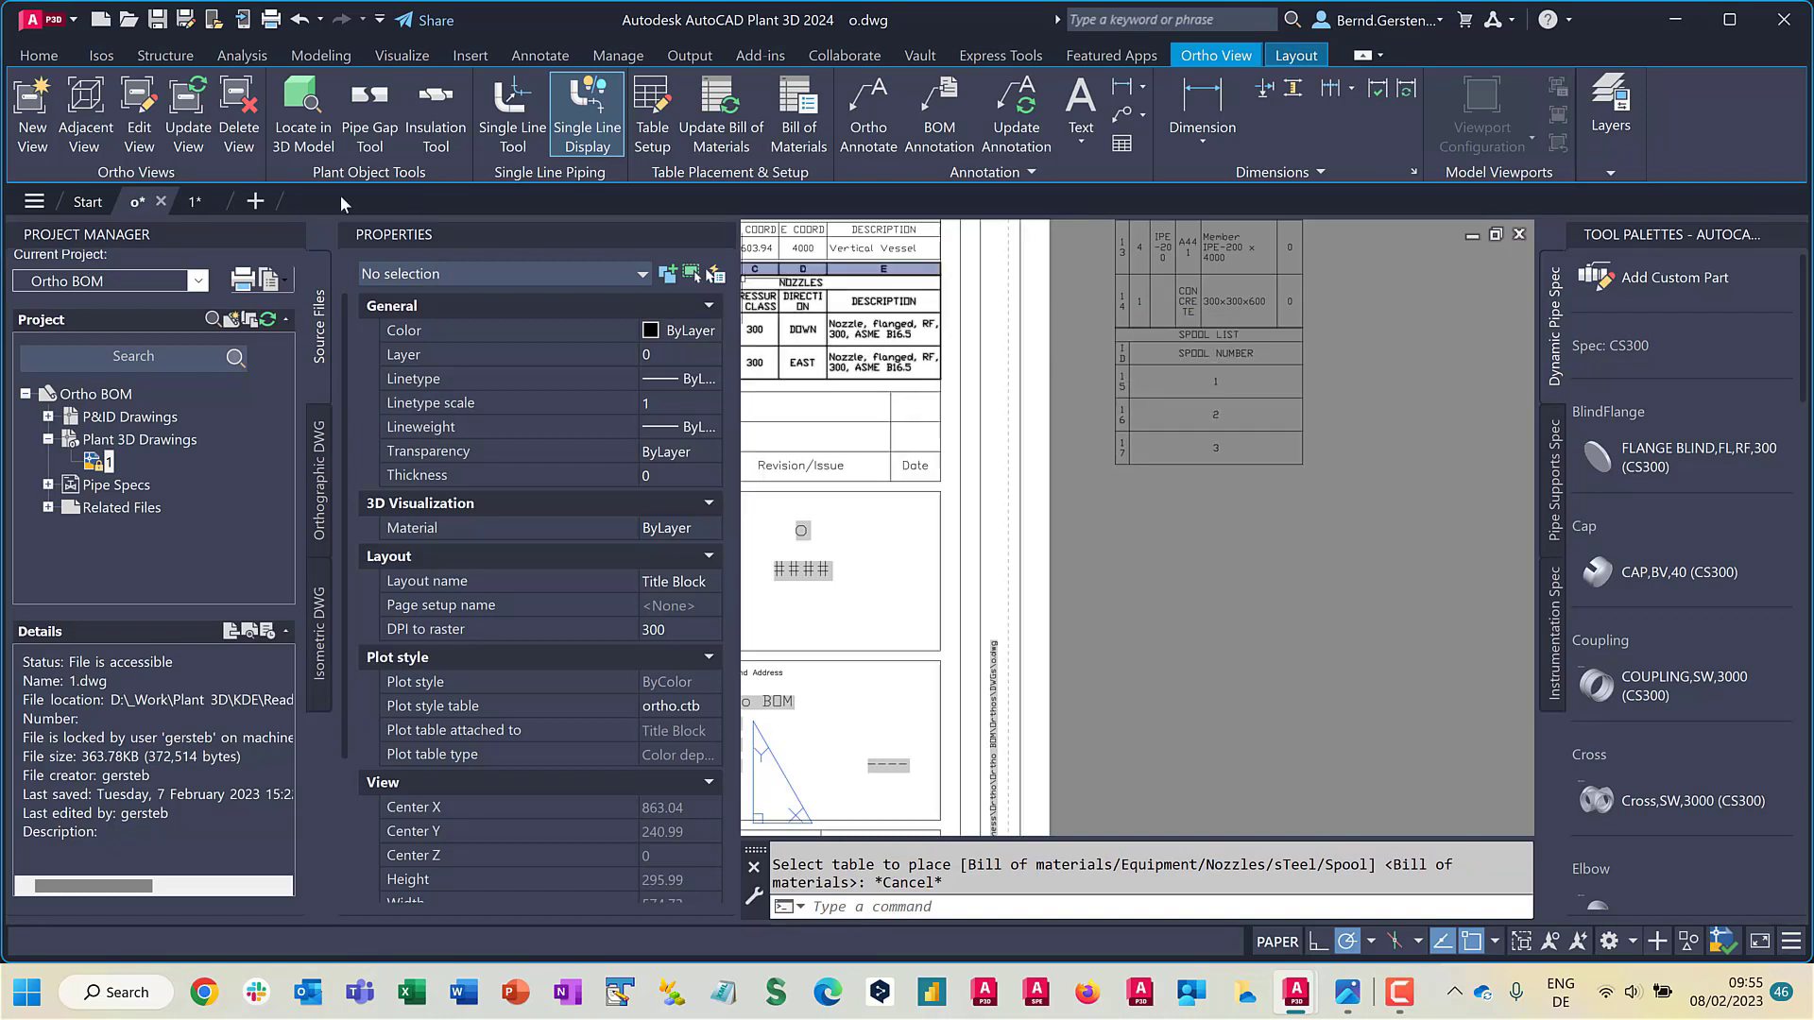
left_click(197, 202)
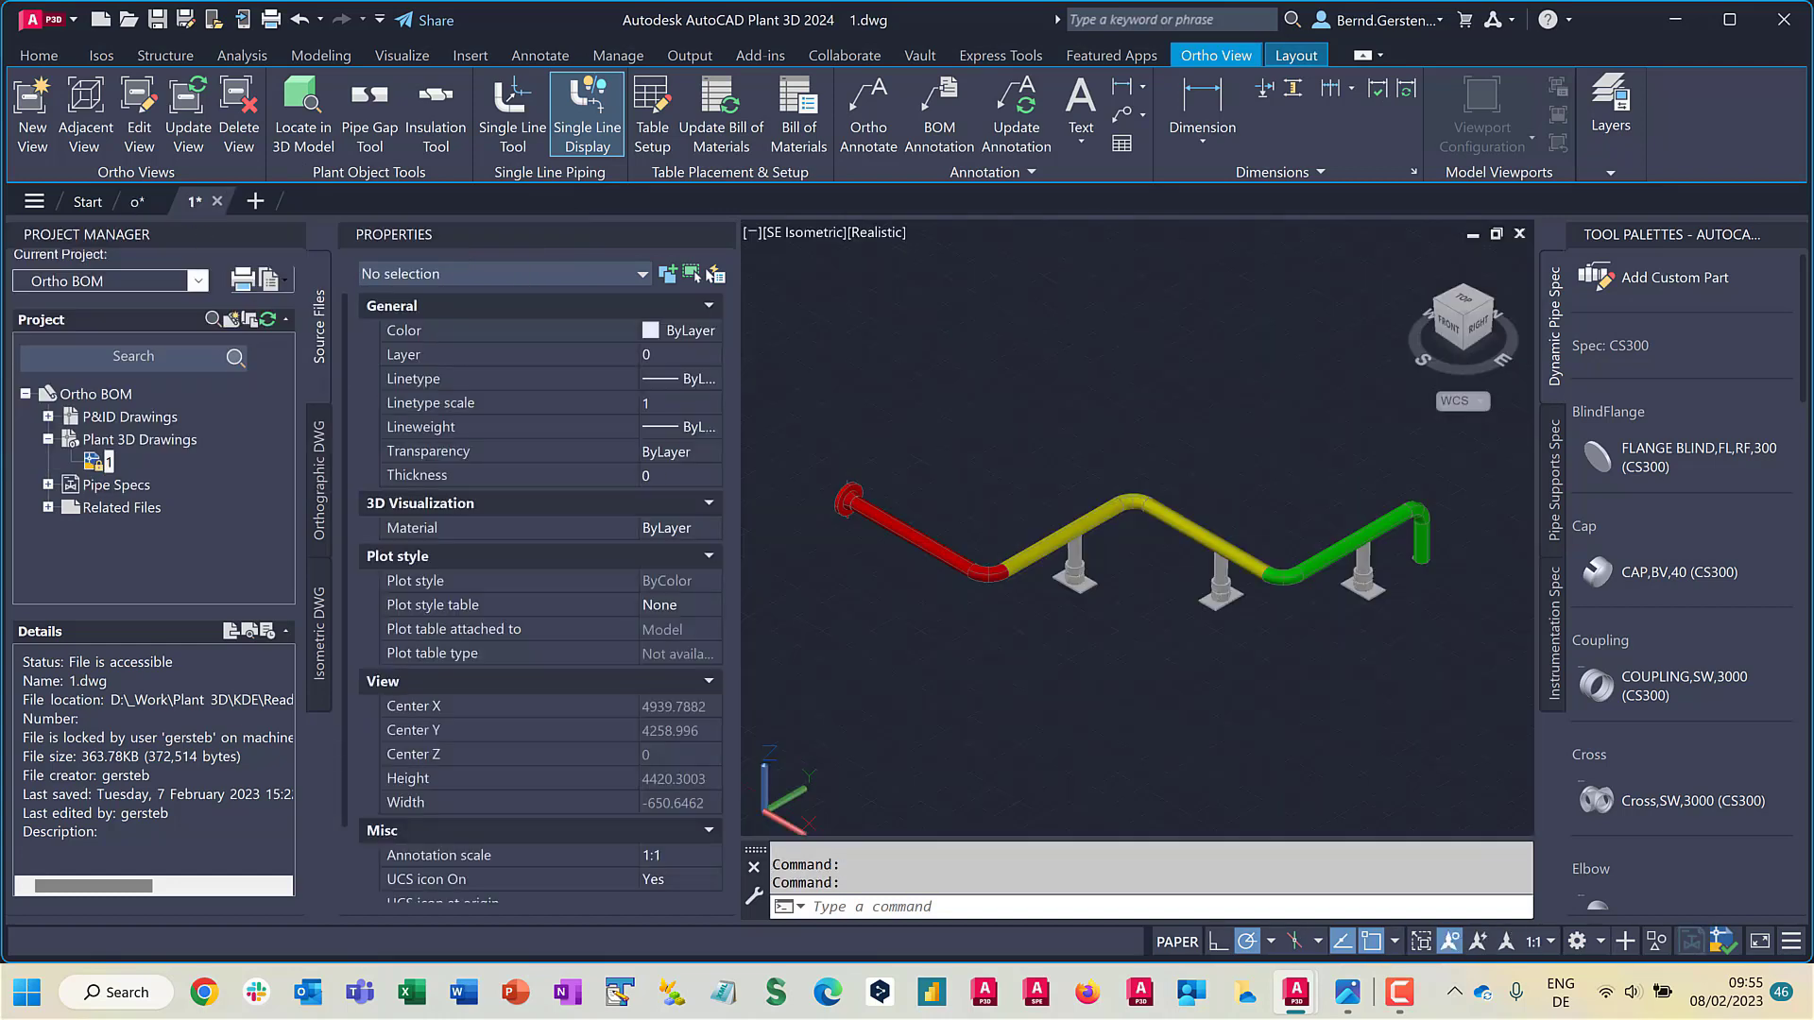
left_click(897, 529)
scroll(420, 678, "down", 5)
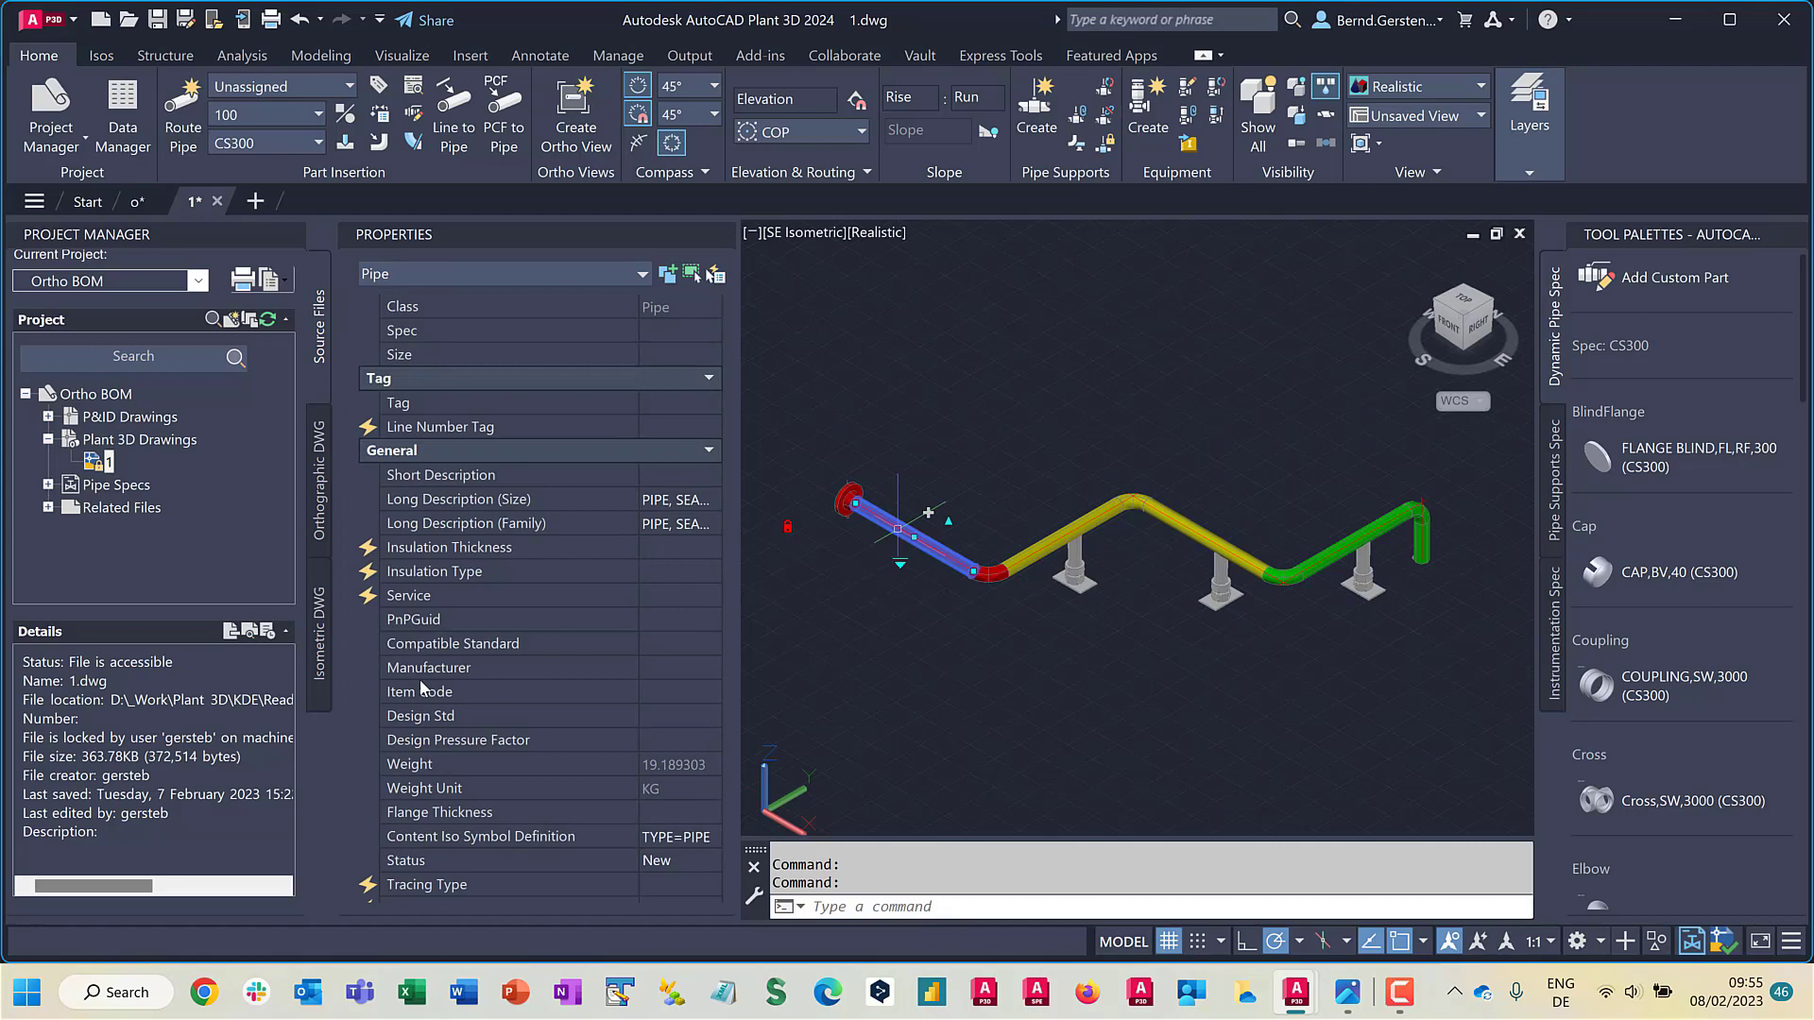
scroll(510, 812, "down", 2)
scroll(531, 718, "down", 3)
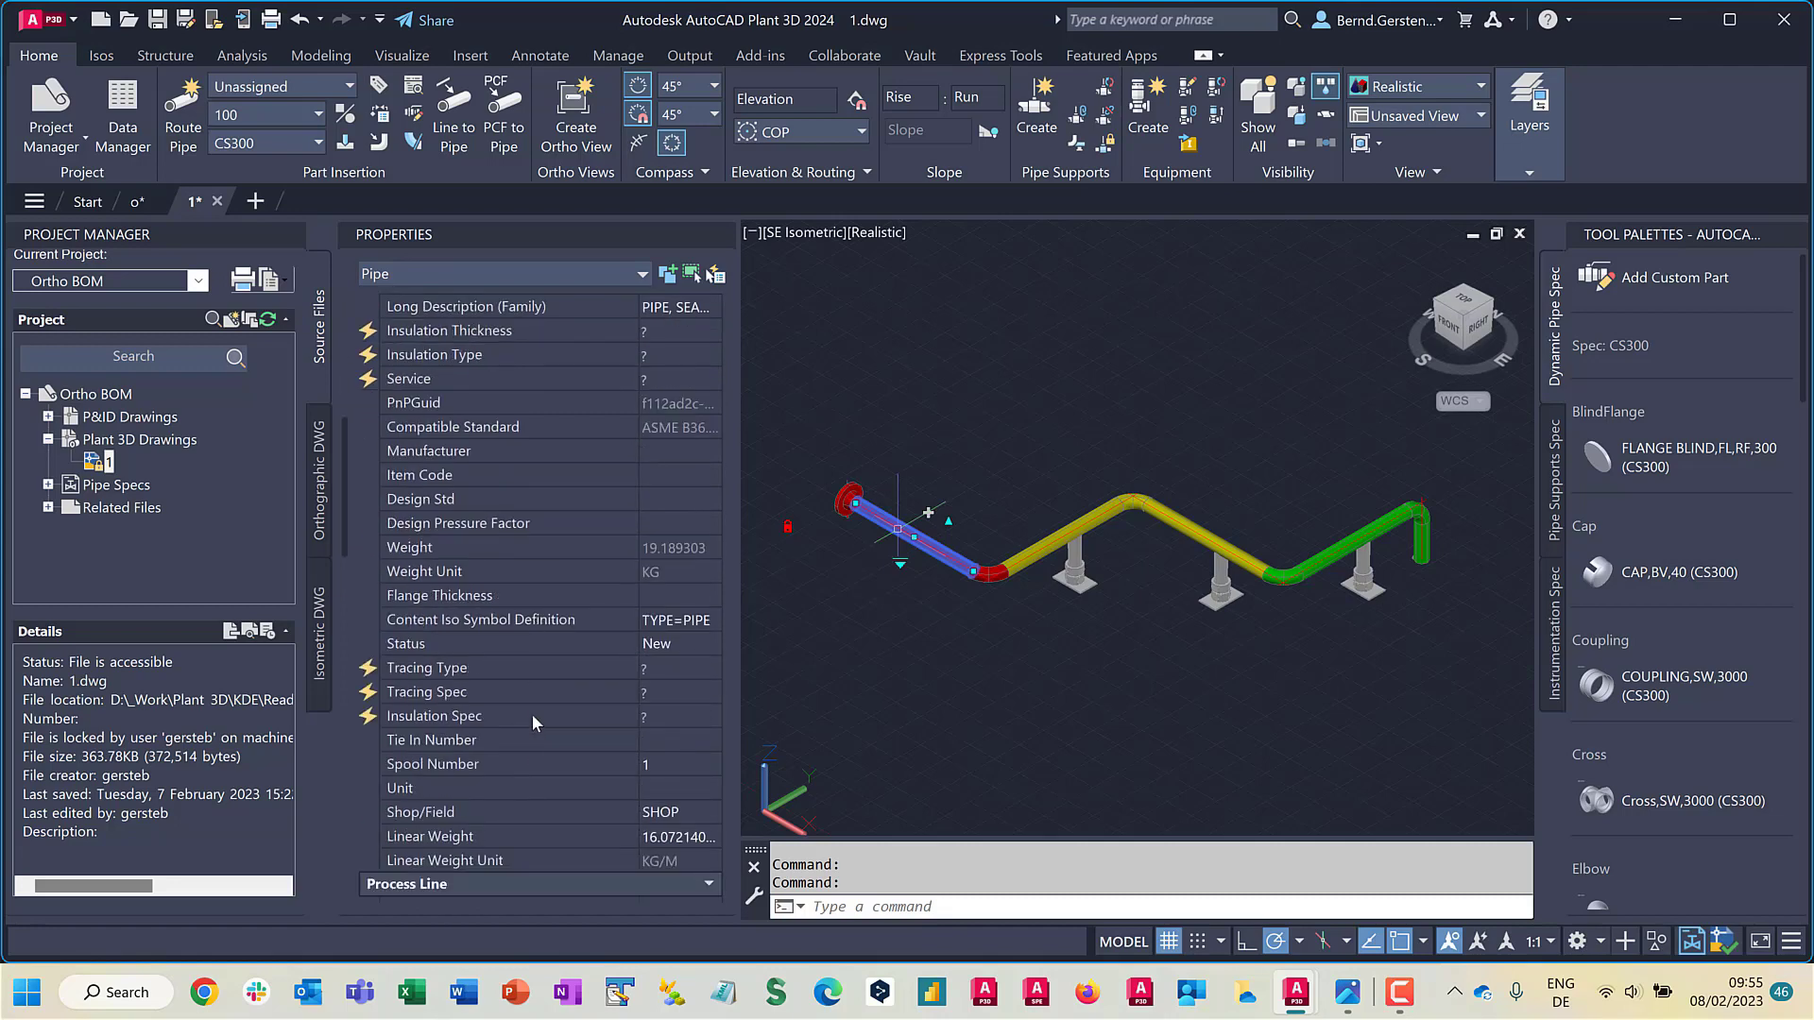
left_click(572, 765)
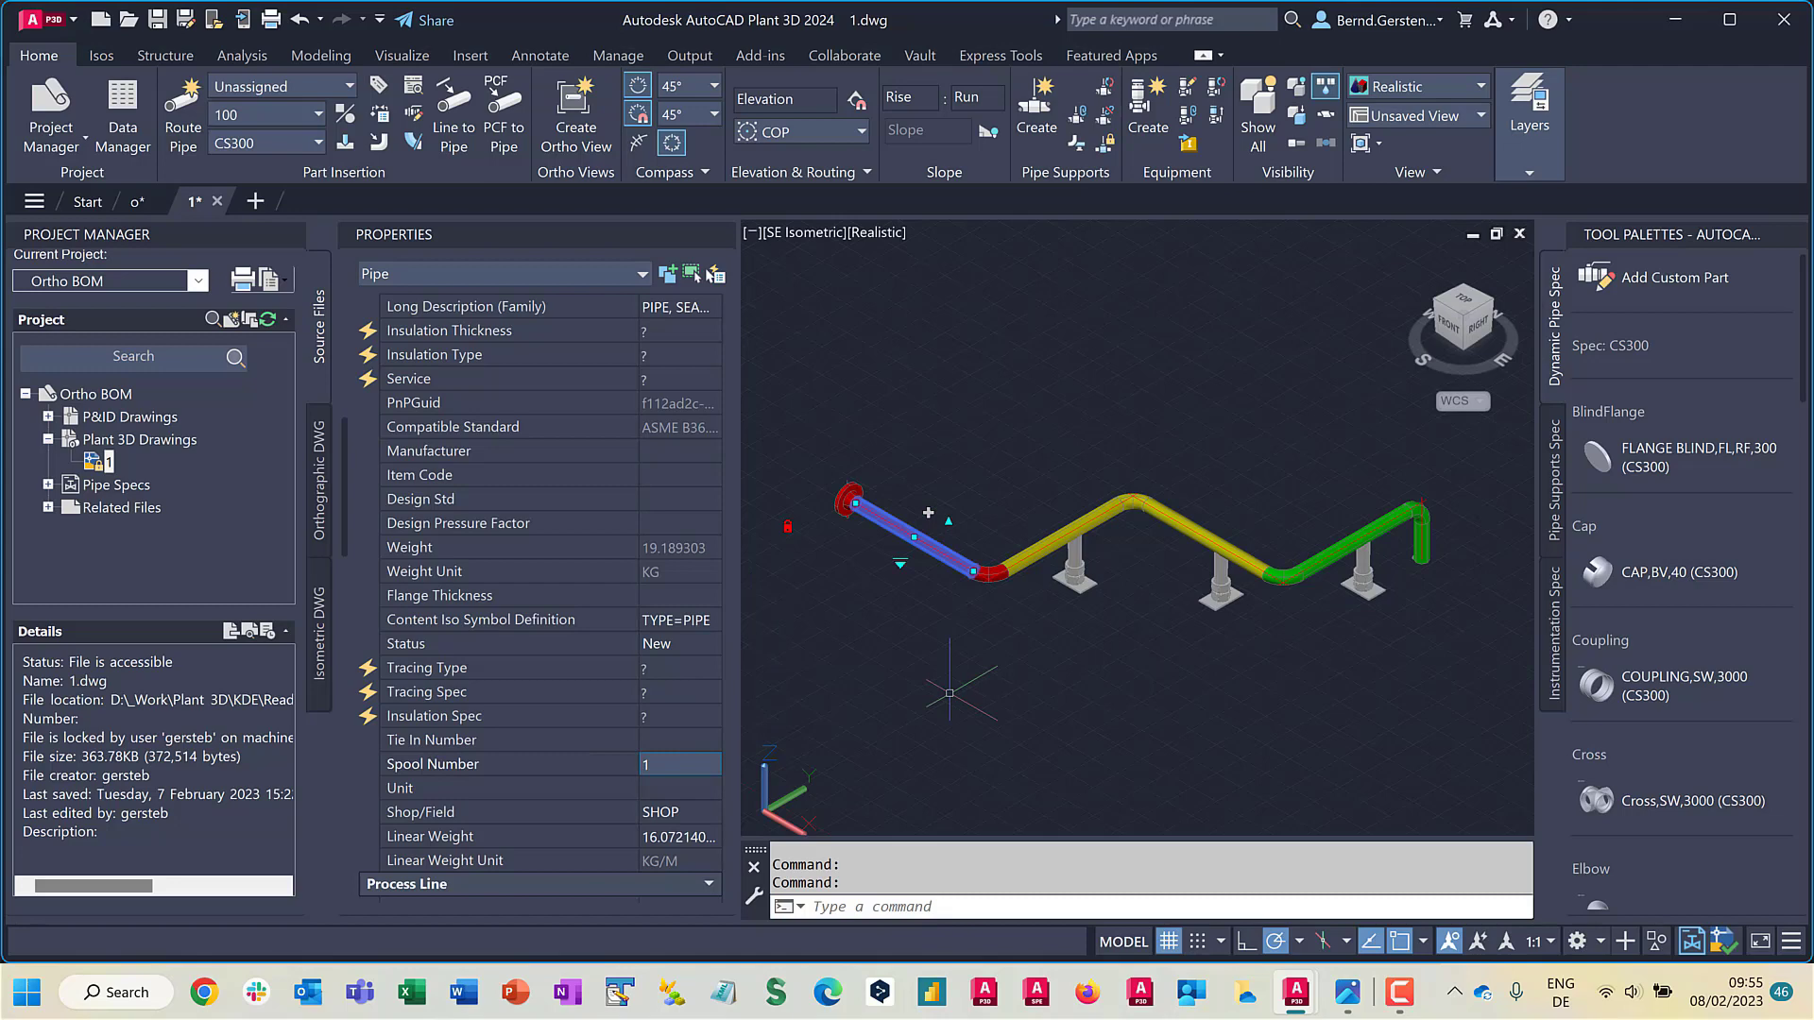
key("Escape")
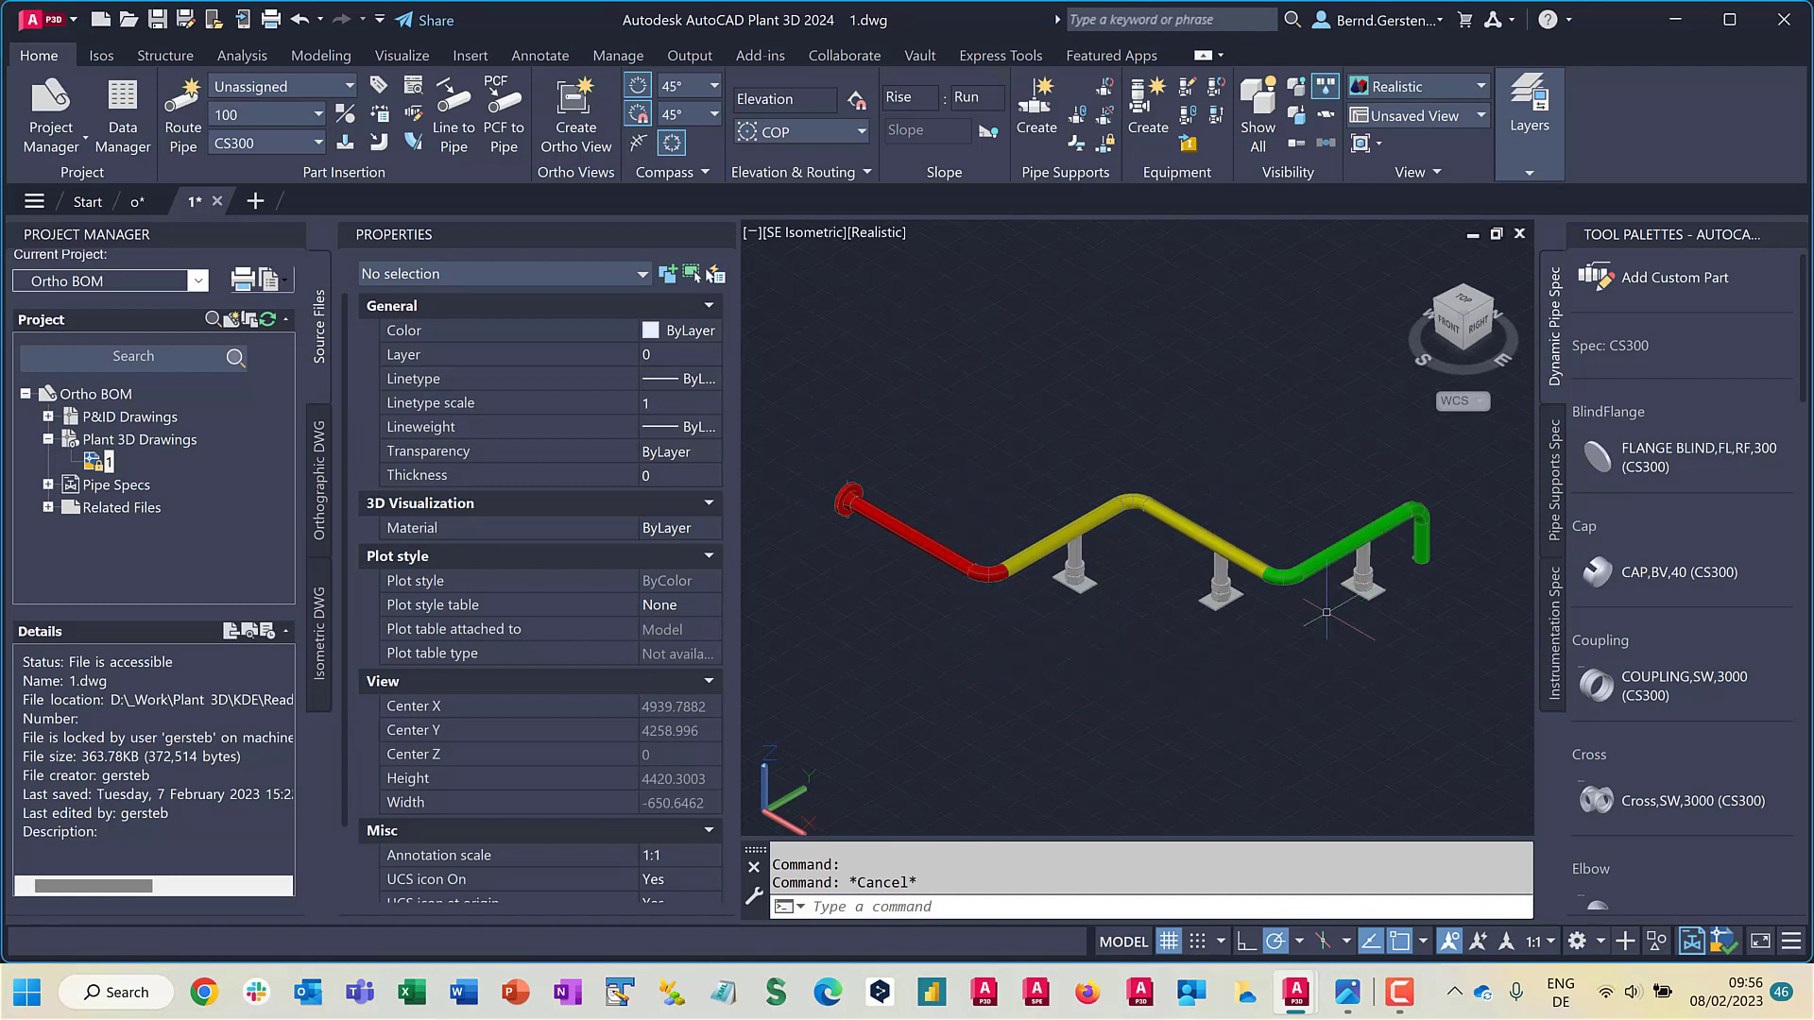
left_click(140, 201)
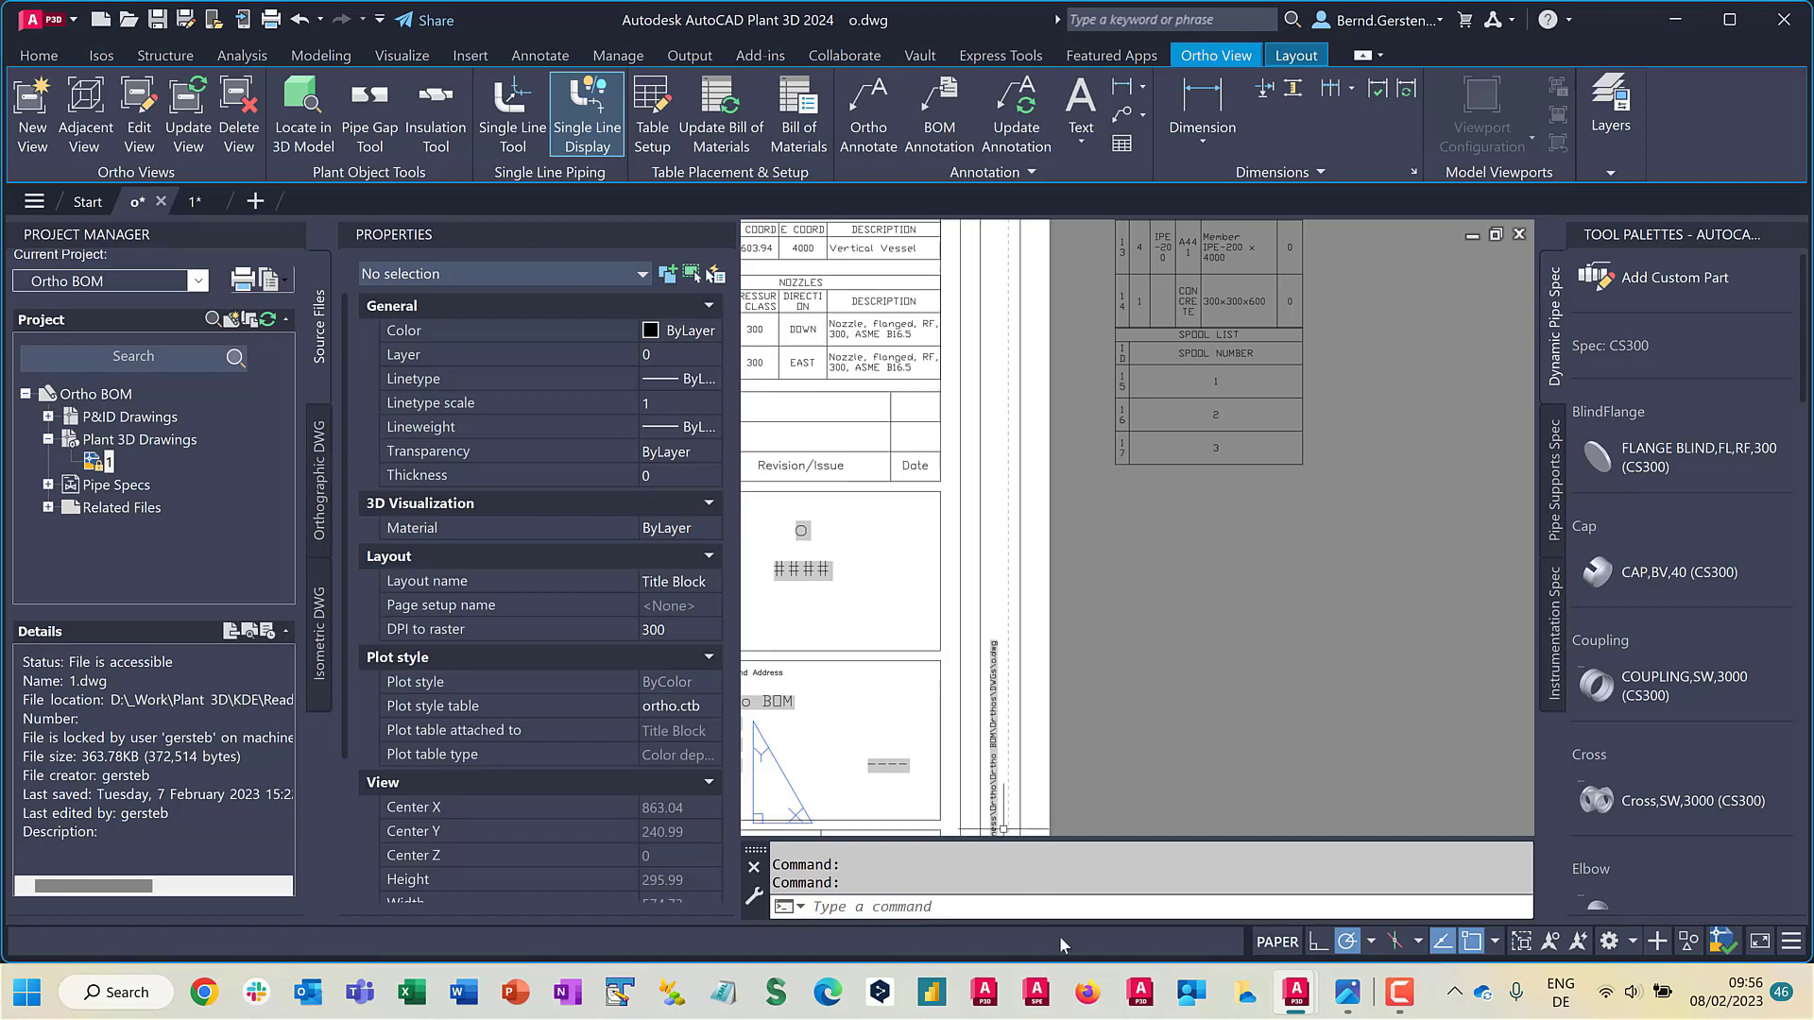
scroll(1219, 538, "up", 2)
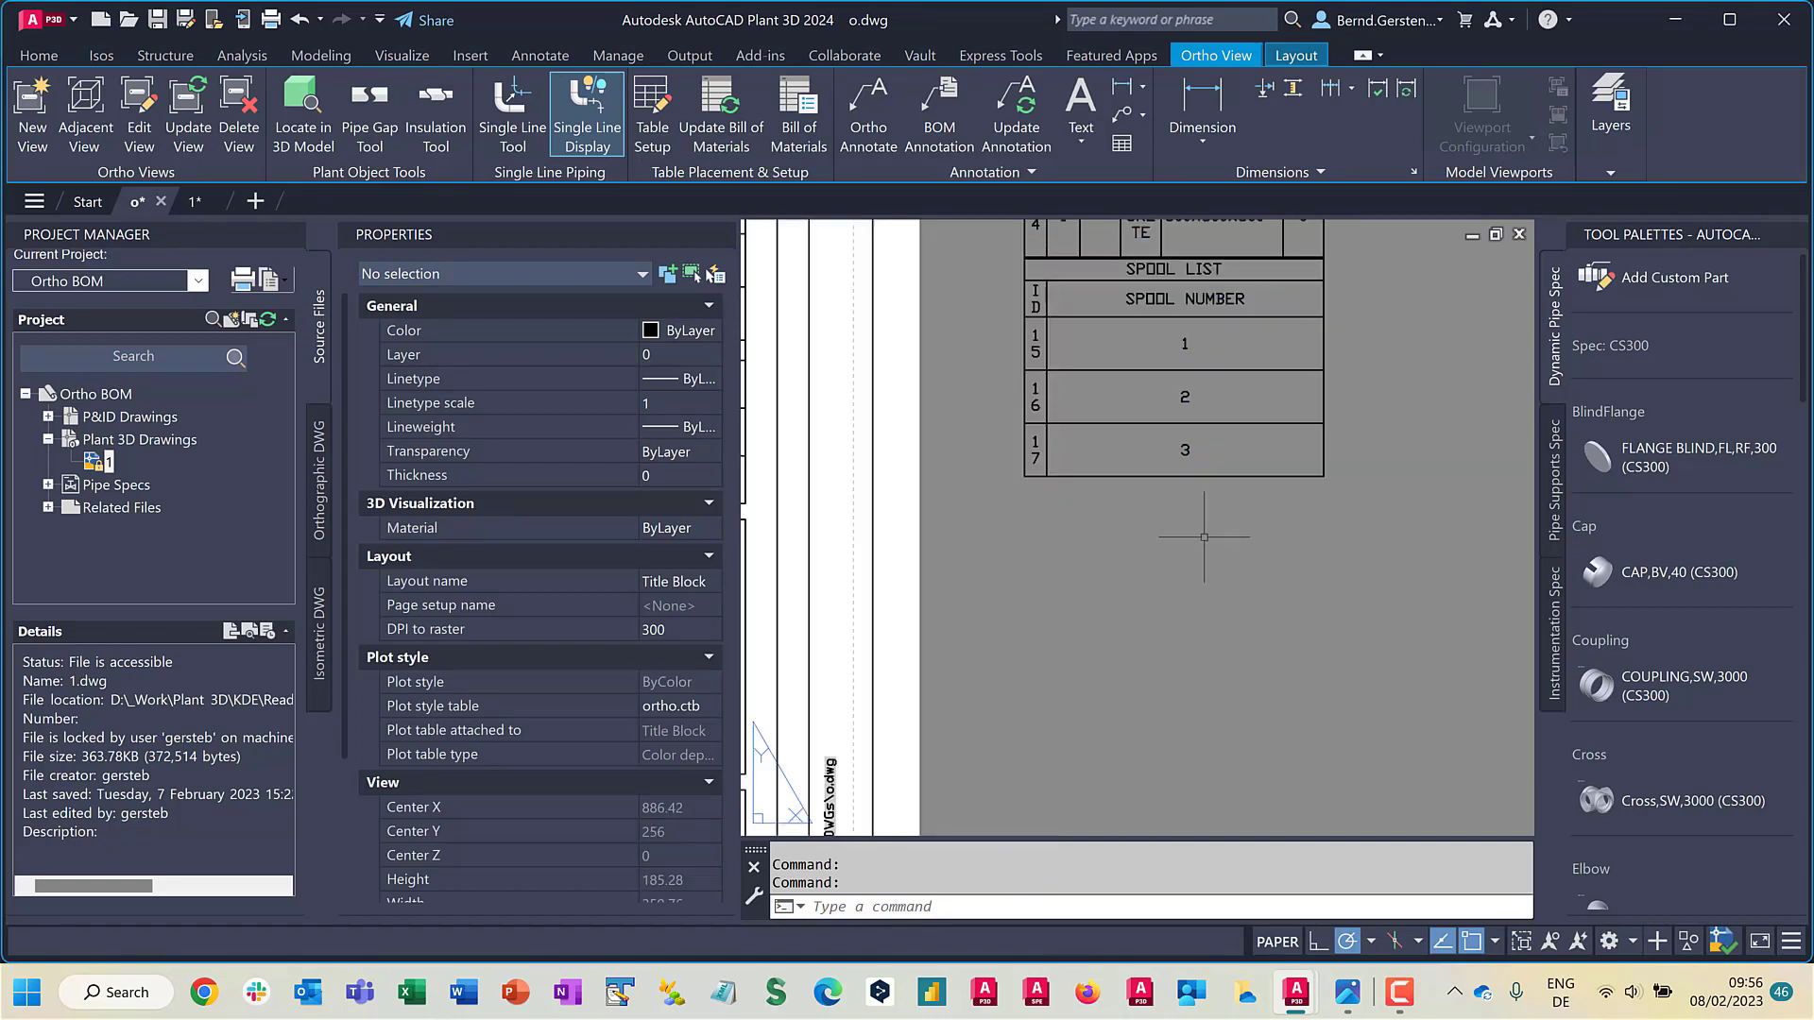